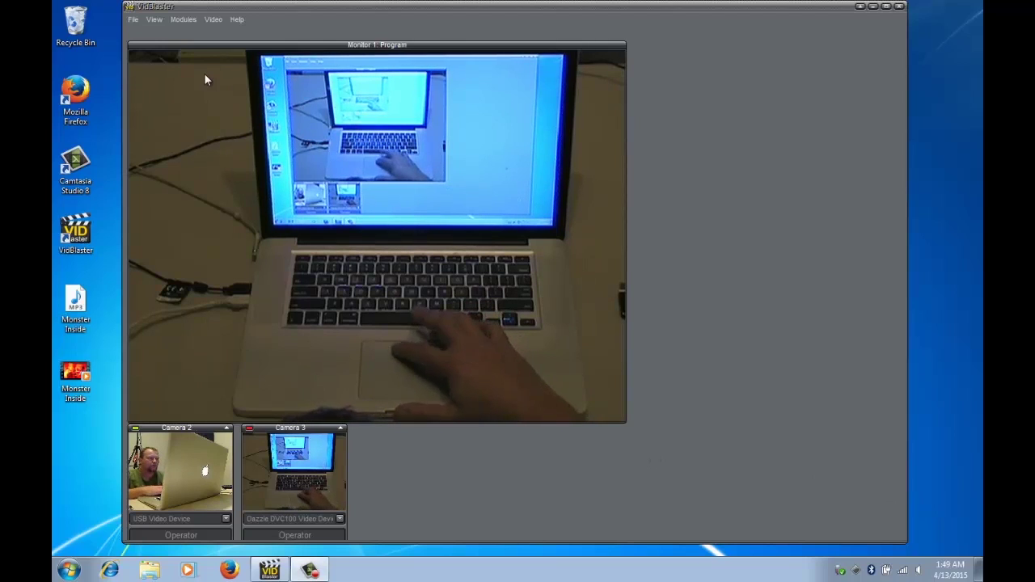
Step: Add a Recorder 1 module and dock it to the right of Monitor 1
click(178, 19)
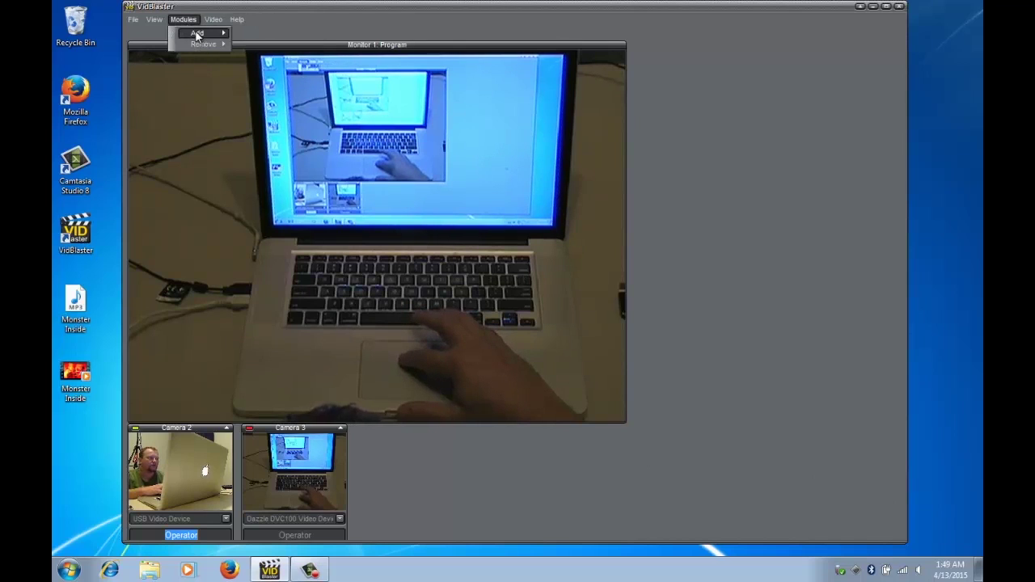
mouse_move(198, 33)
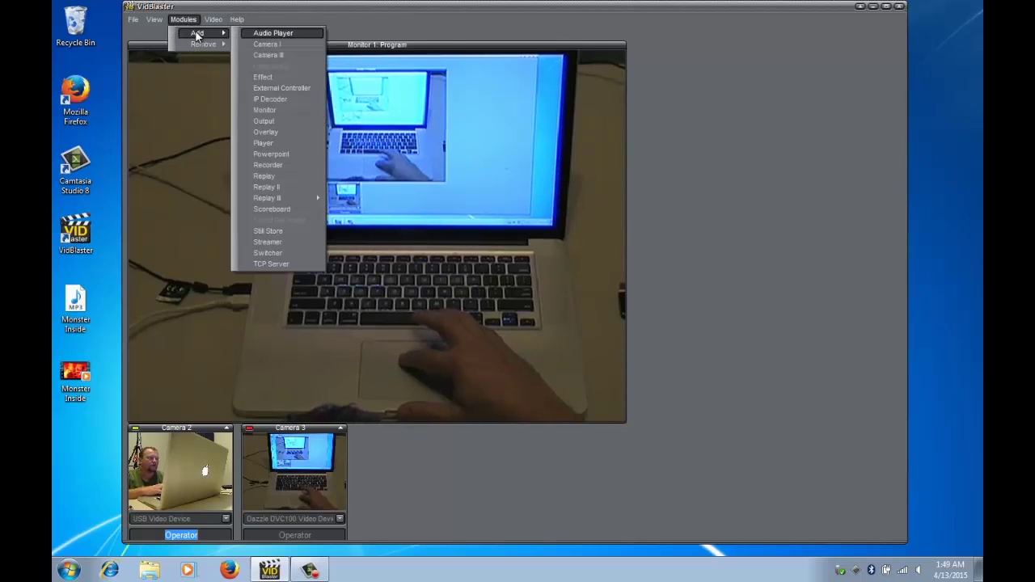
click(268, 164)
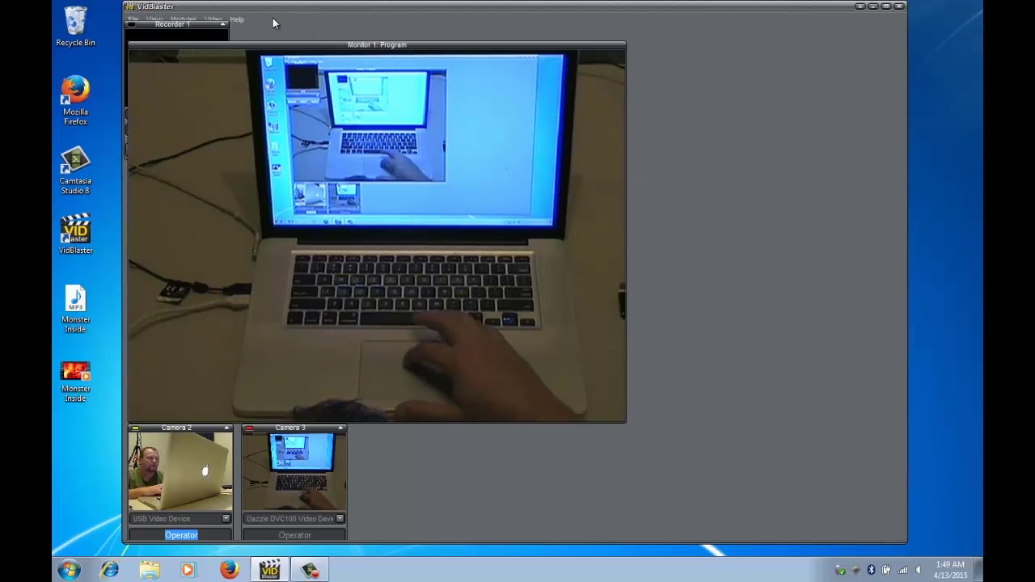
drag(178, 27, 701, 52)
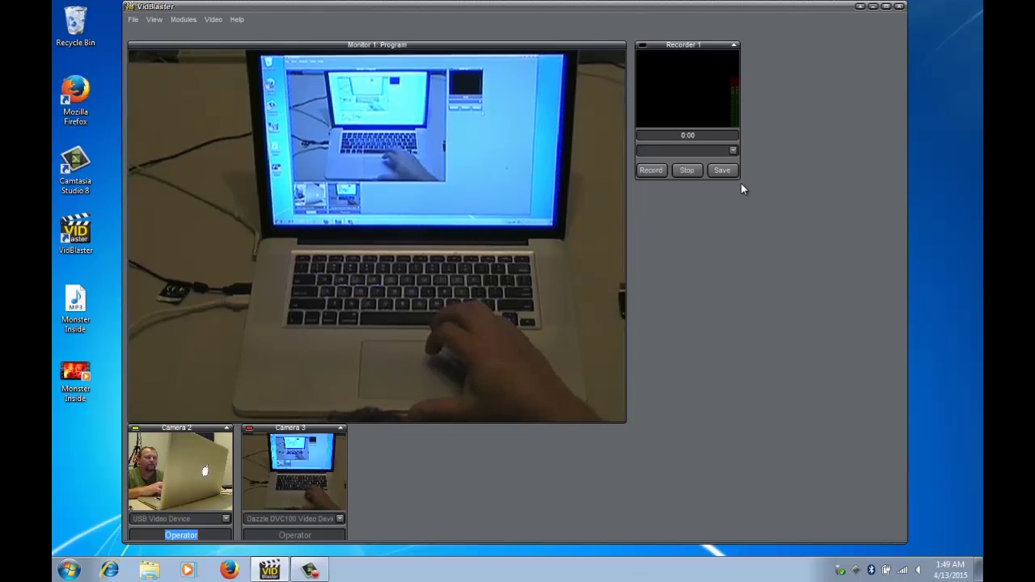
Step: Set Recorder 1's audio device to Microphone (Cirrus Logic)
right_click(692, 98)
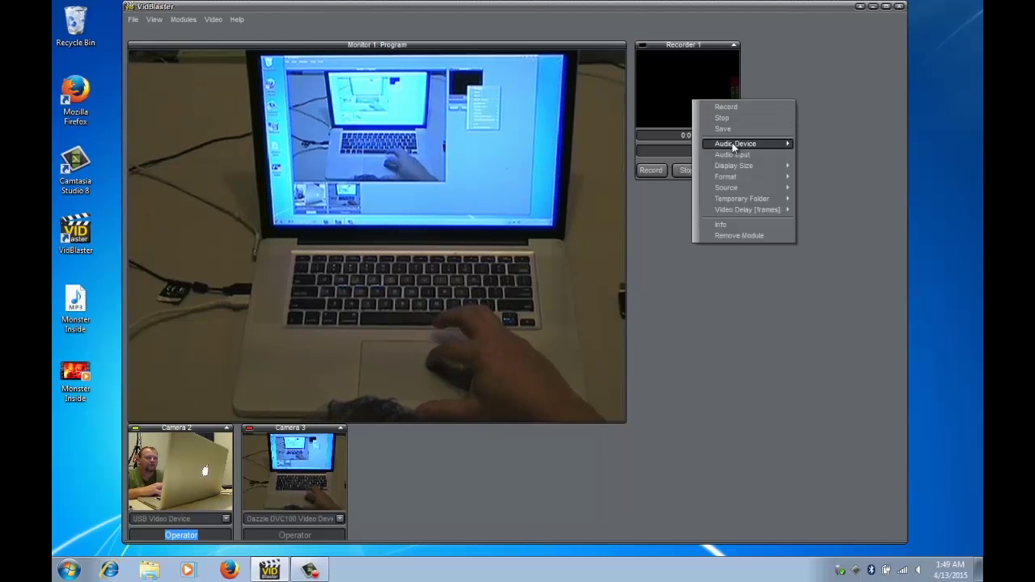
mouse_move(732, 143)
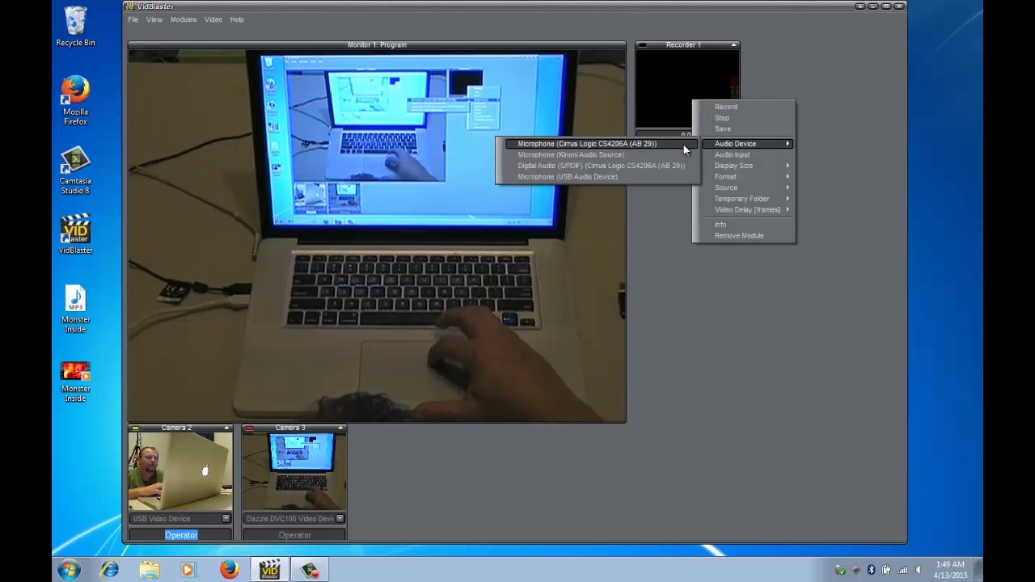
click(583, 144)
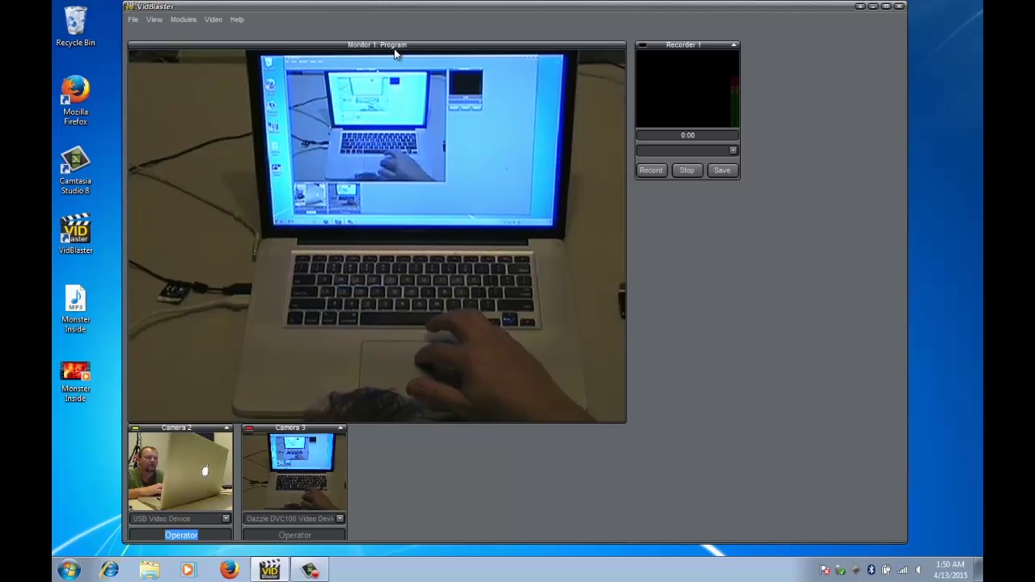
Step: Set the recorder's source to Program and start a test recording
right_click(676, 85)
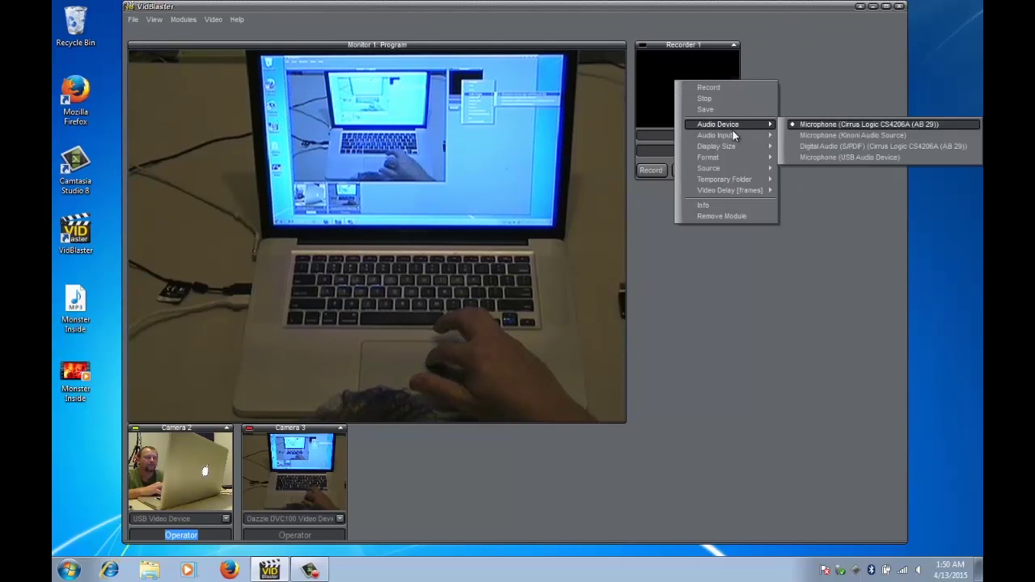
mouse_move(741, 167)
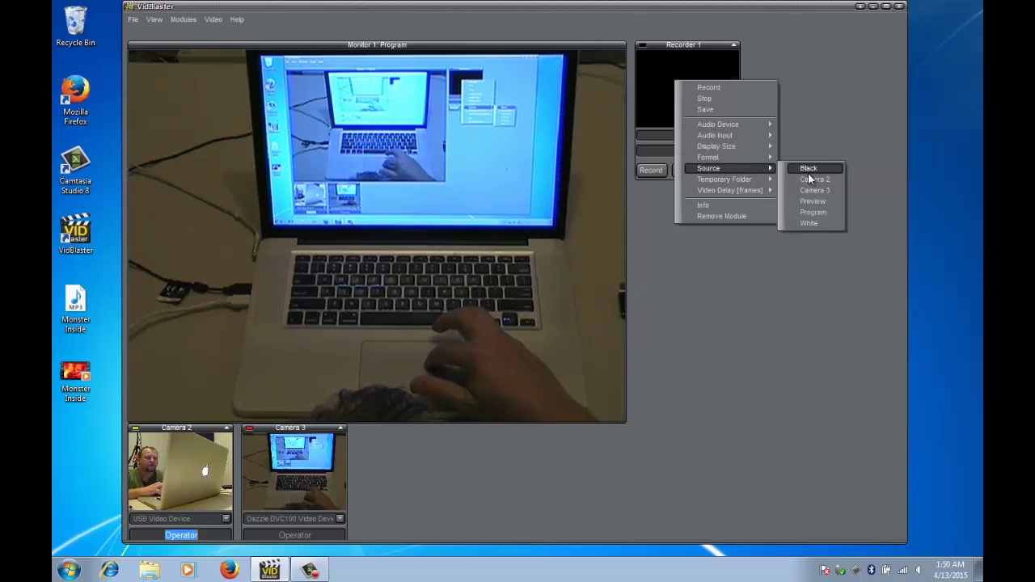
click(817, 209)
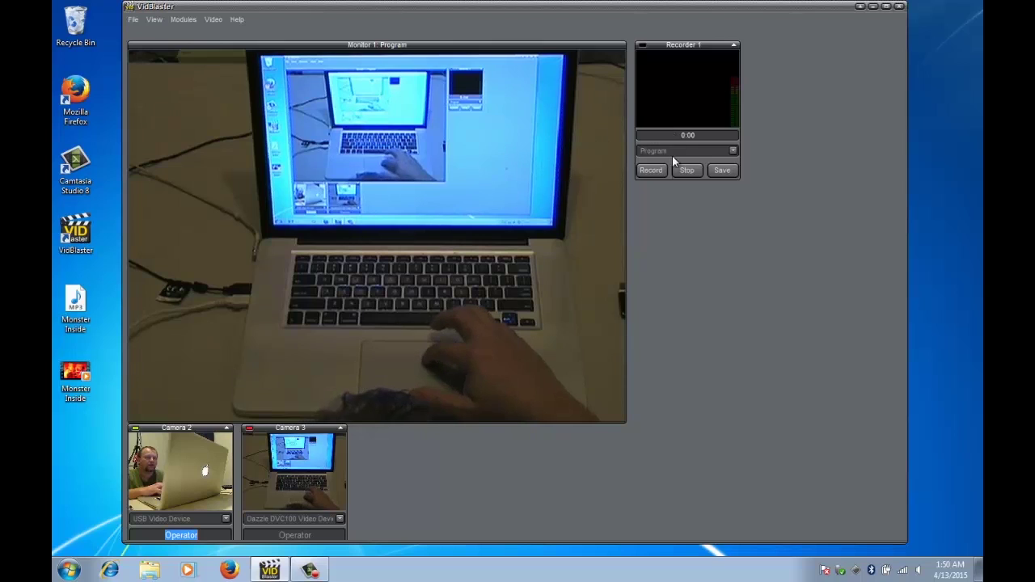
click(652, 170)
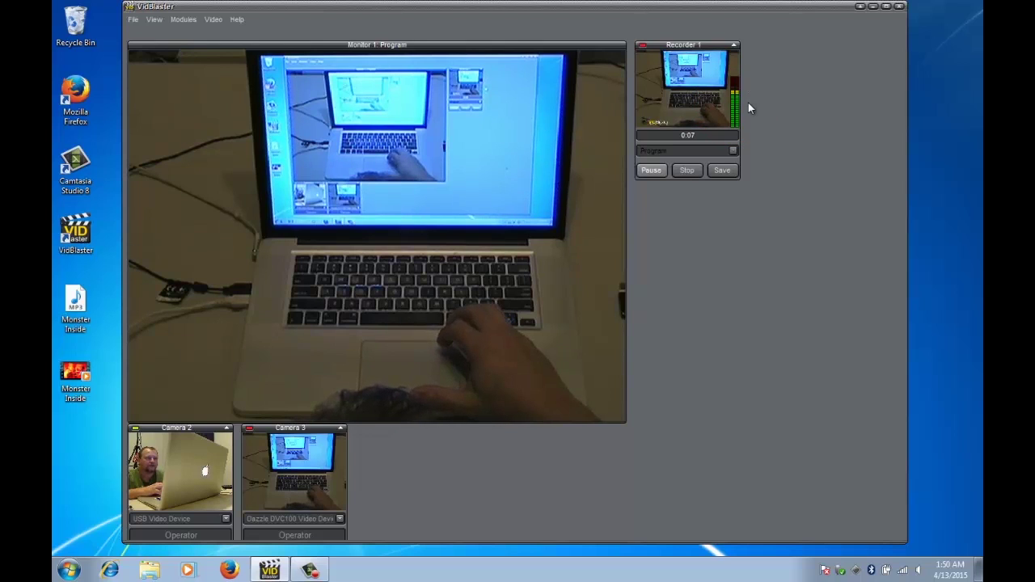
Step: Stop Recorder 1's test take at about 0:09 so its timer resets to 0:00
click(687, 171)
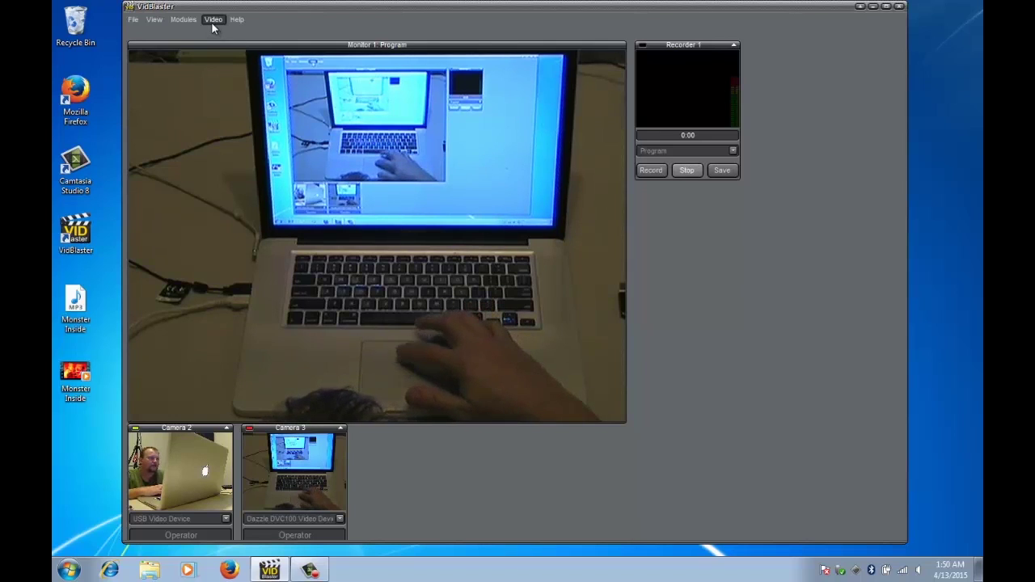
Step: Add Player 1 under the recorder and load the 4:50 Monster Inside video into it
click(186, 24)
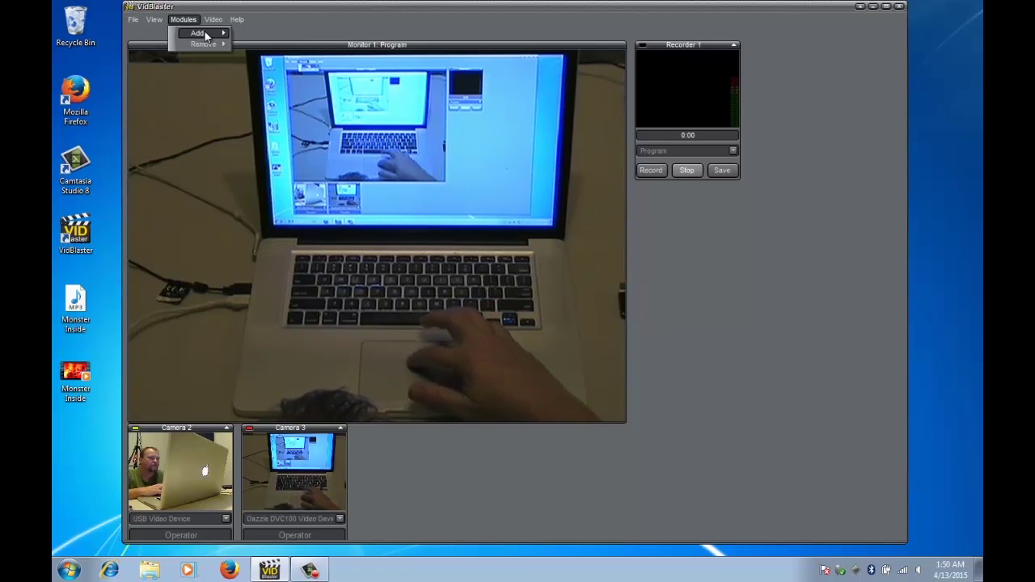
mouse_move(212, 37)
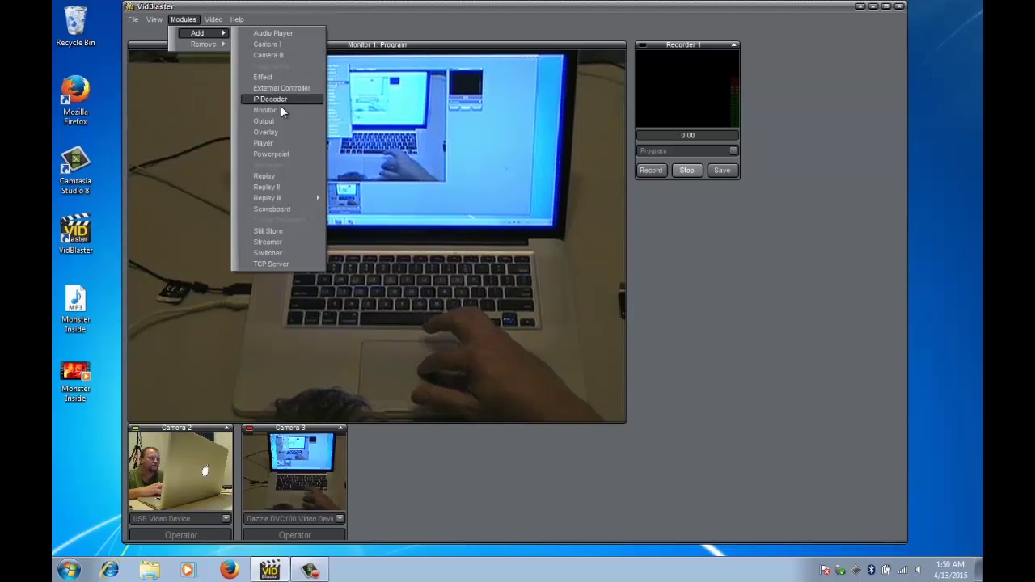
click(273, 142)
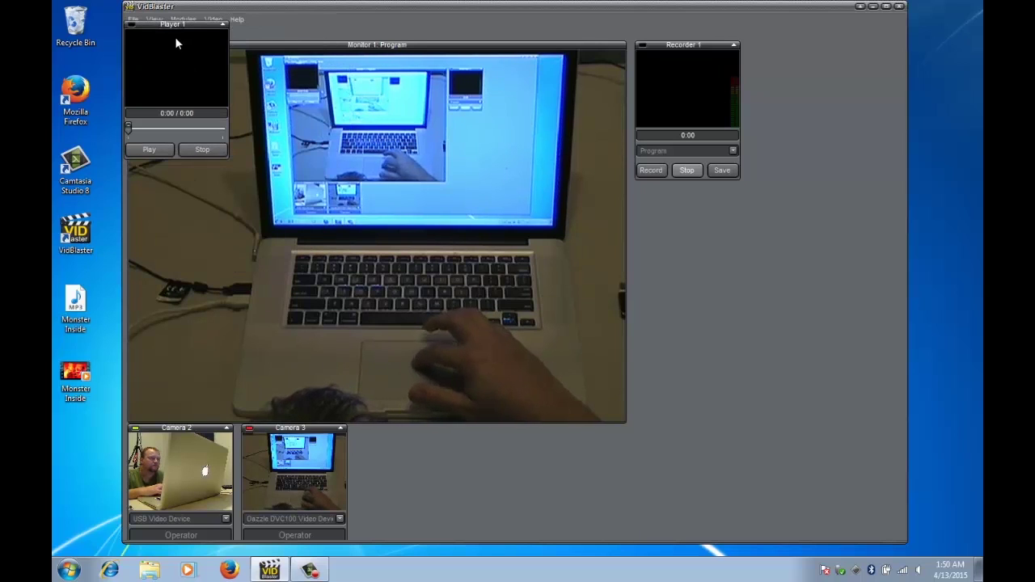
drag(165, 30, 691, 233)
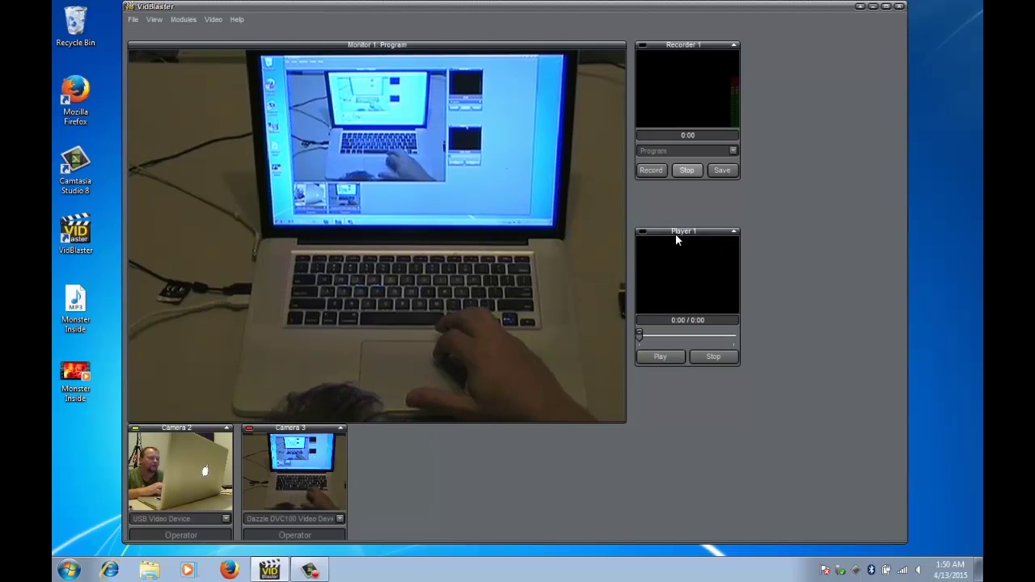
click(73, 376)
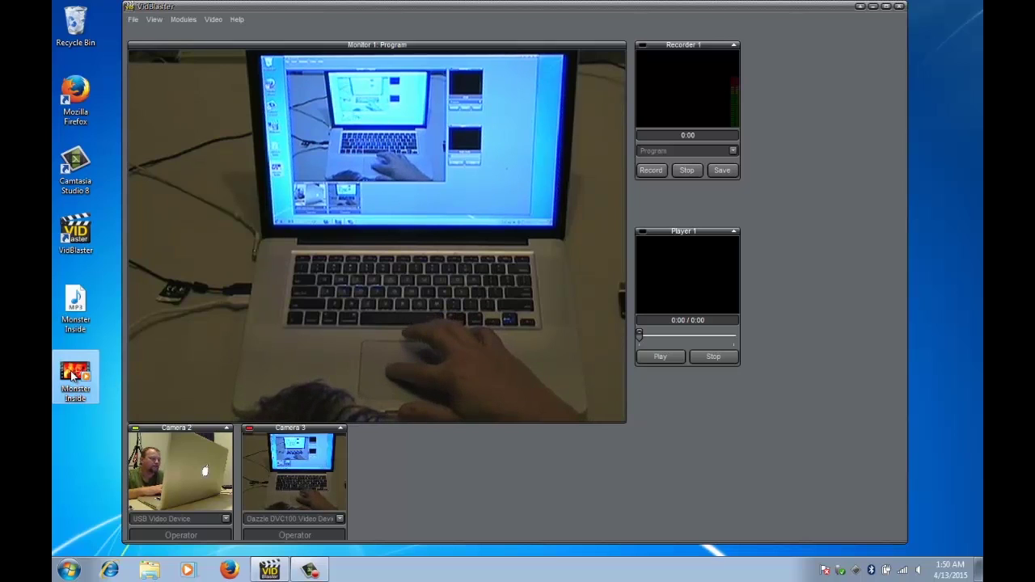
Step: Route Player 1's audio to Speakers (Cirrus Logic) and start a new recording that overwrites the test take
right_click(689, 272)
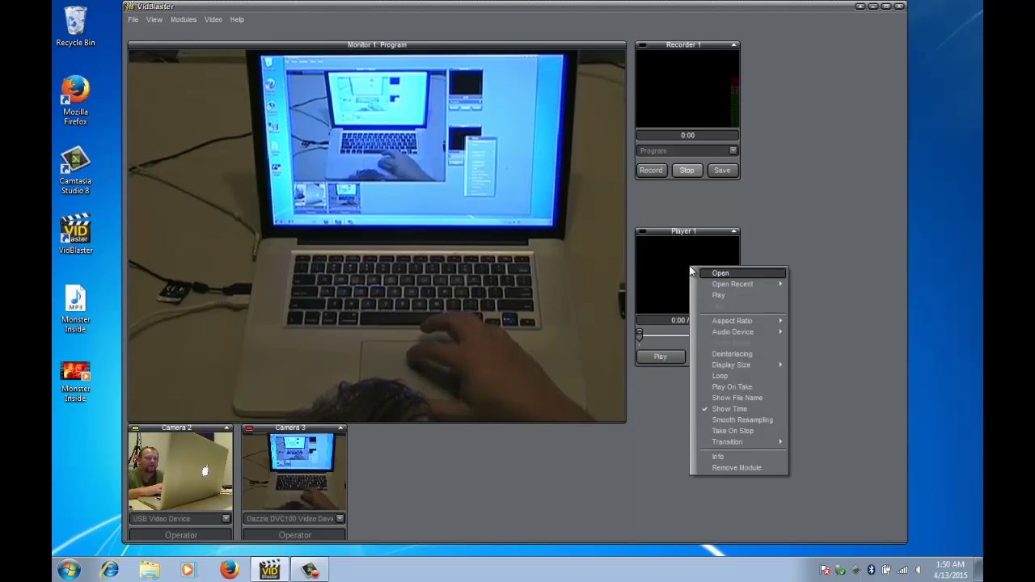
mouse_move(736, 332)
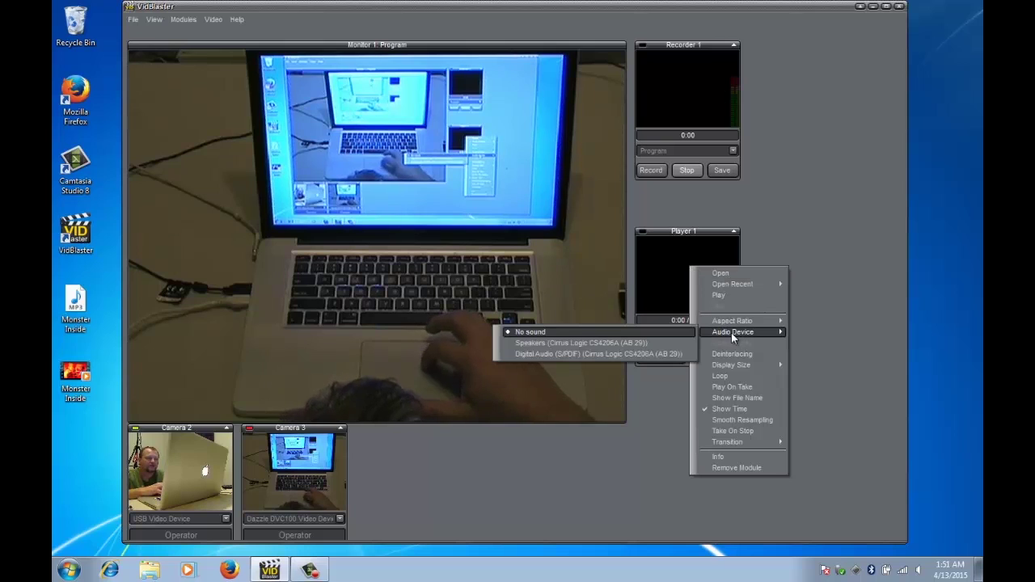
click(619, 343)
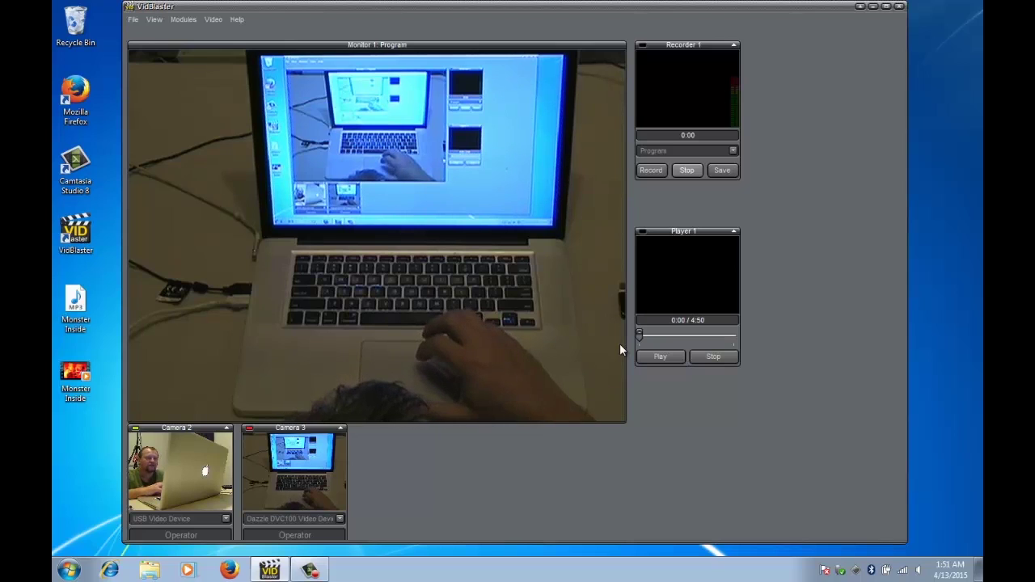
click(652, 170)
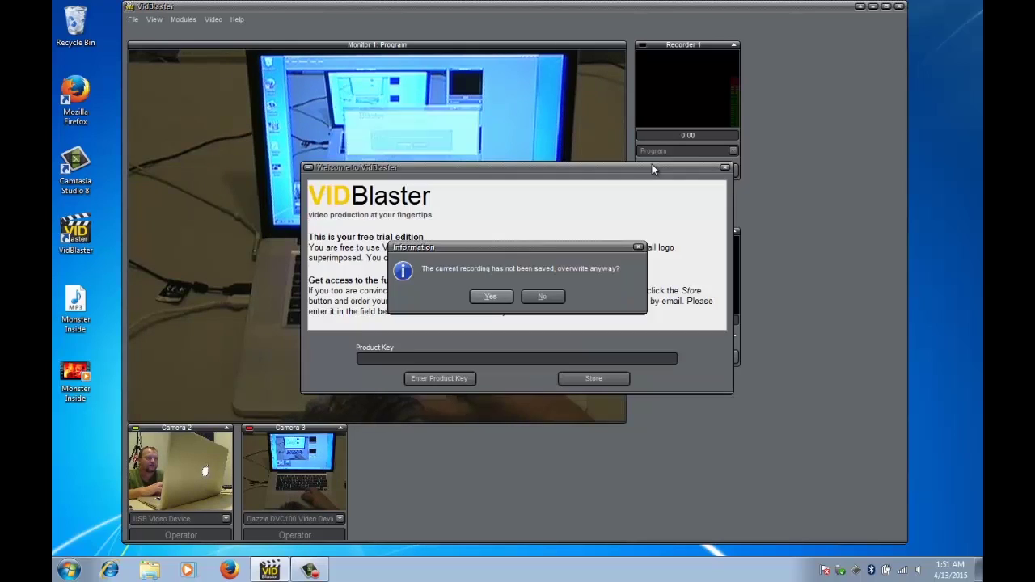
click(494, 297)
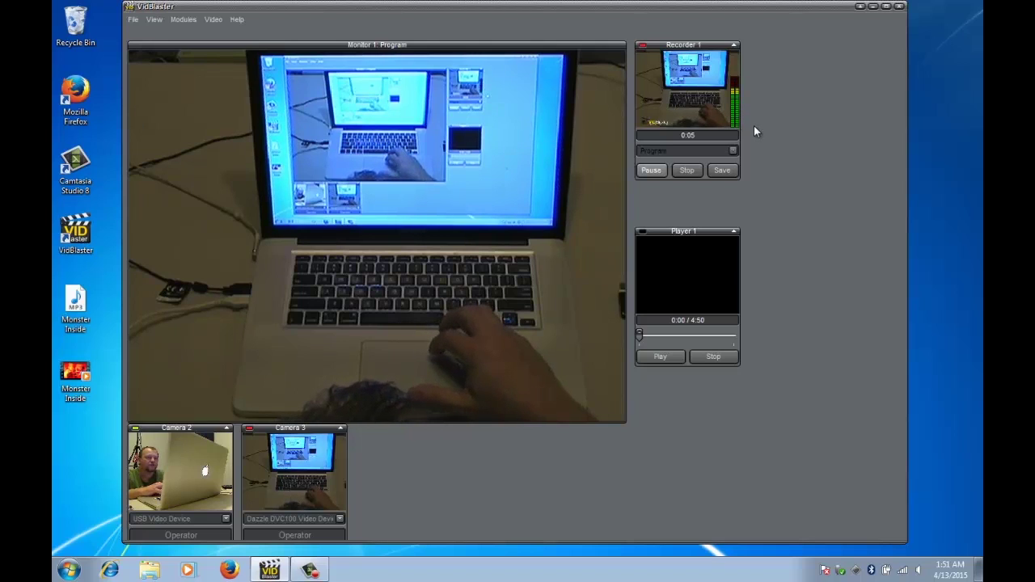
Step: Play the Monster Inside video, then stop Player 1 and Recorder 1 at about 40 seconds
click(666, 356)
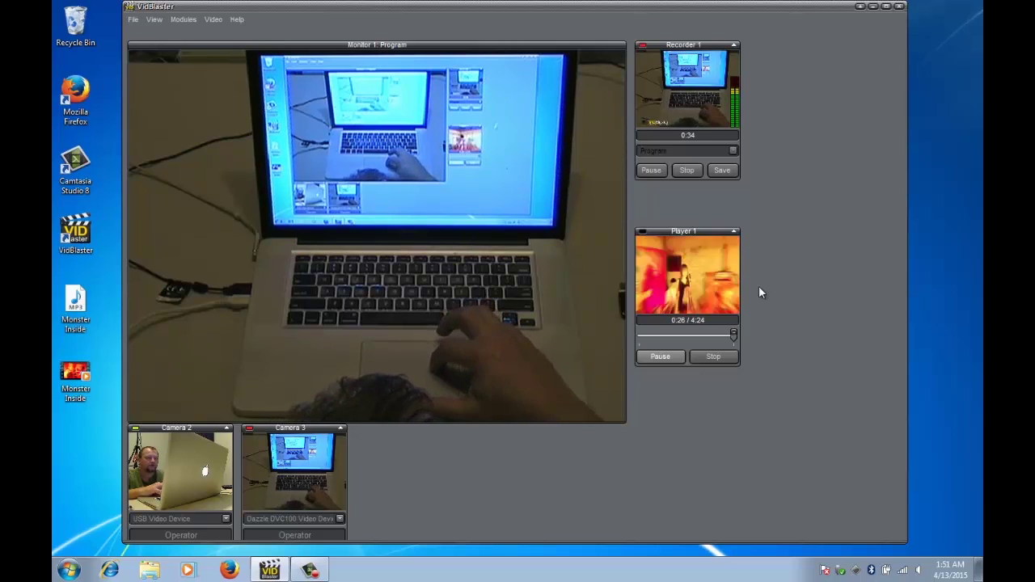
click(714, 358)
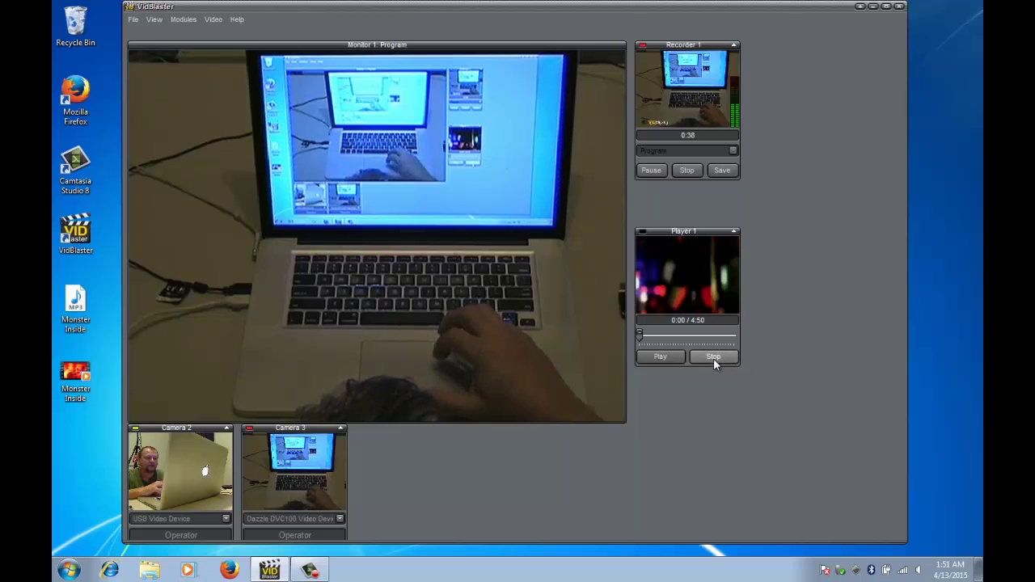
click(687, 172)
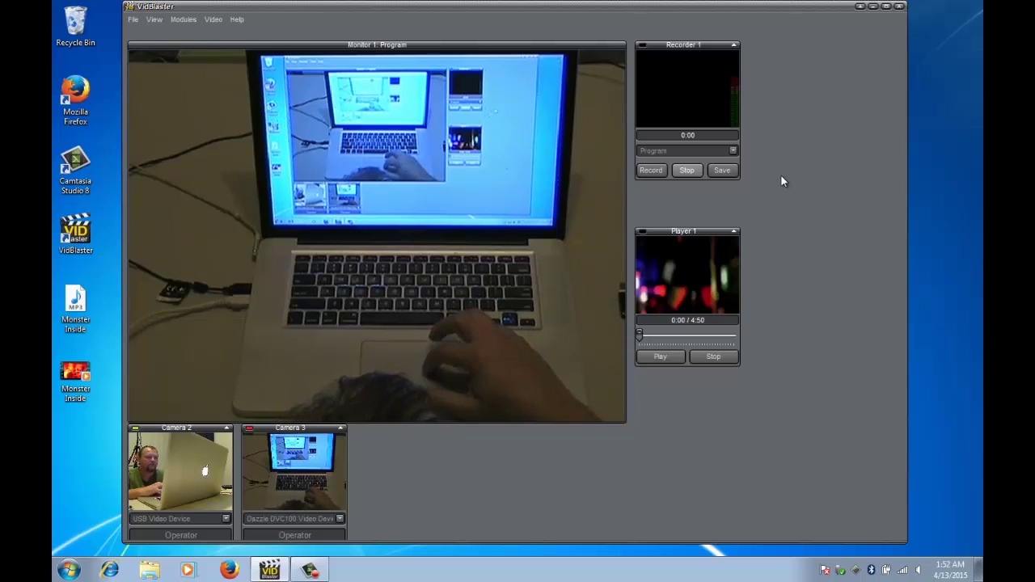
Step: Quit VidBlaster without saving the recording and open Control Panel's All Control Panel Items list
click(900, 7)
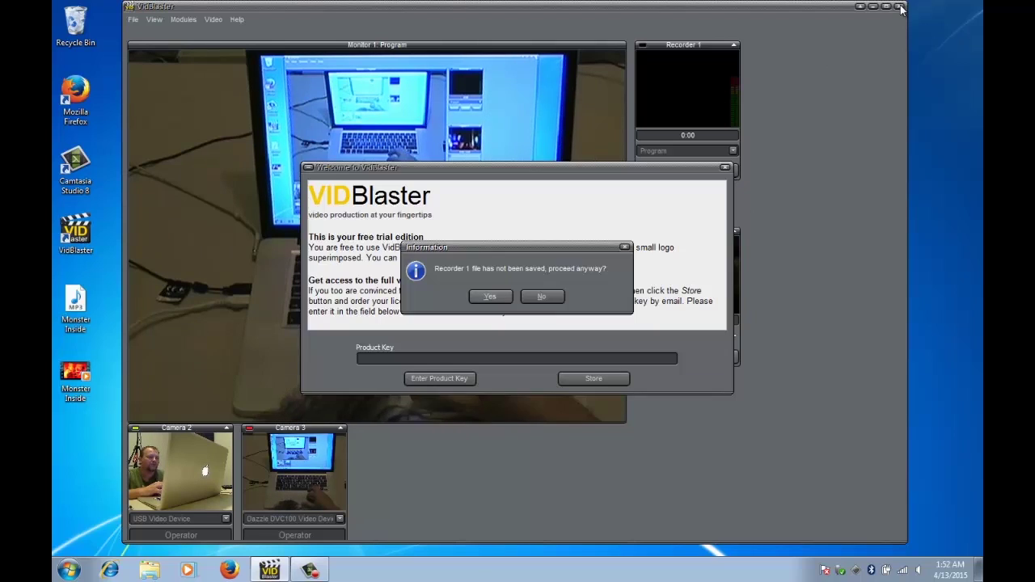
click(487, 297)
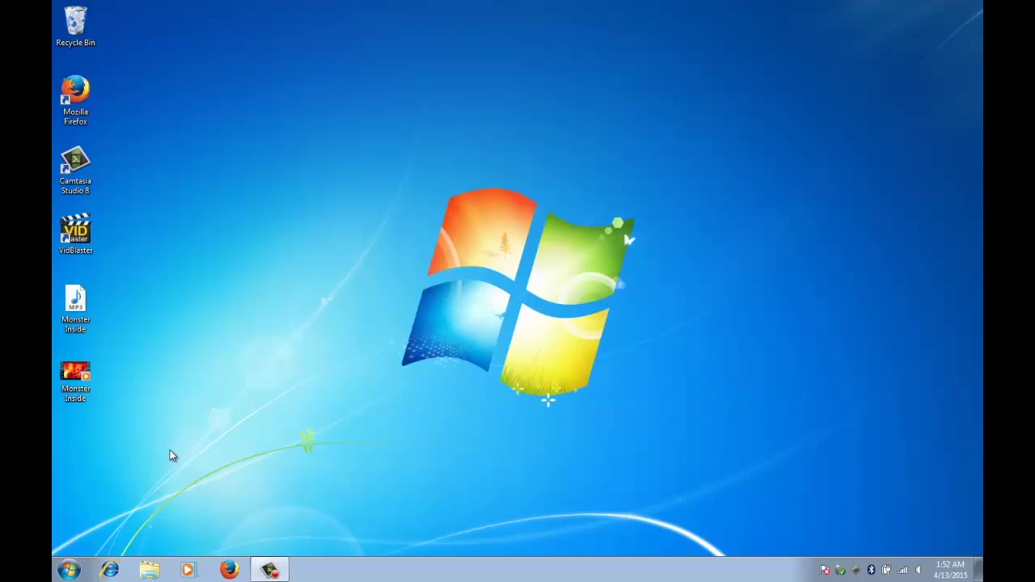
click(68, 570)
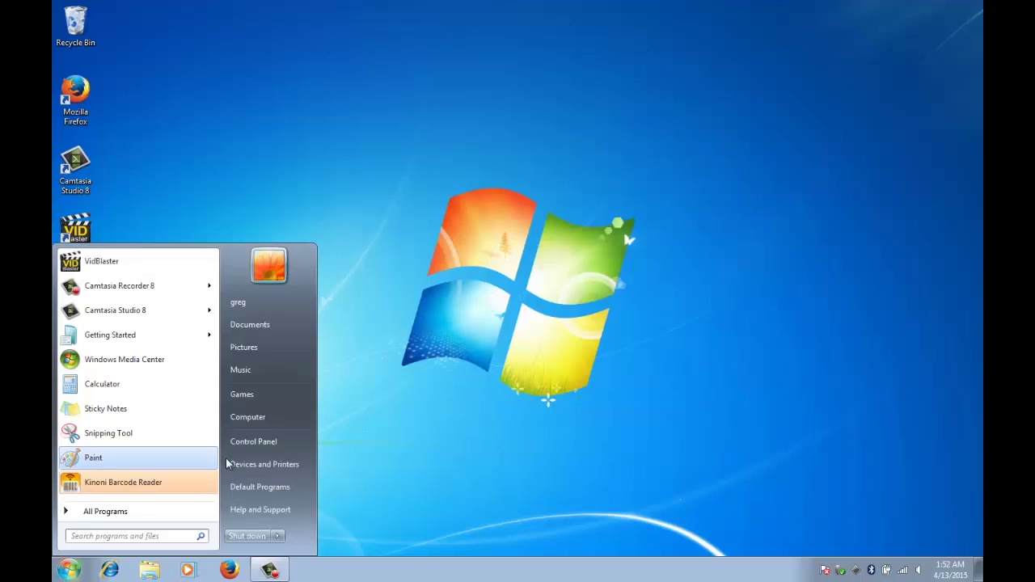
click(258, 443)
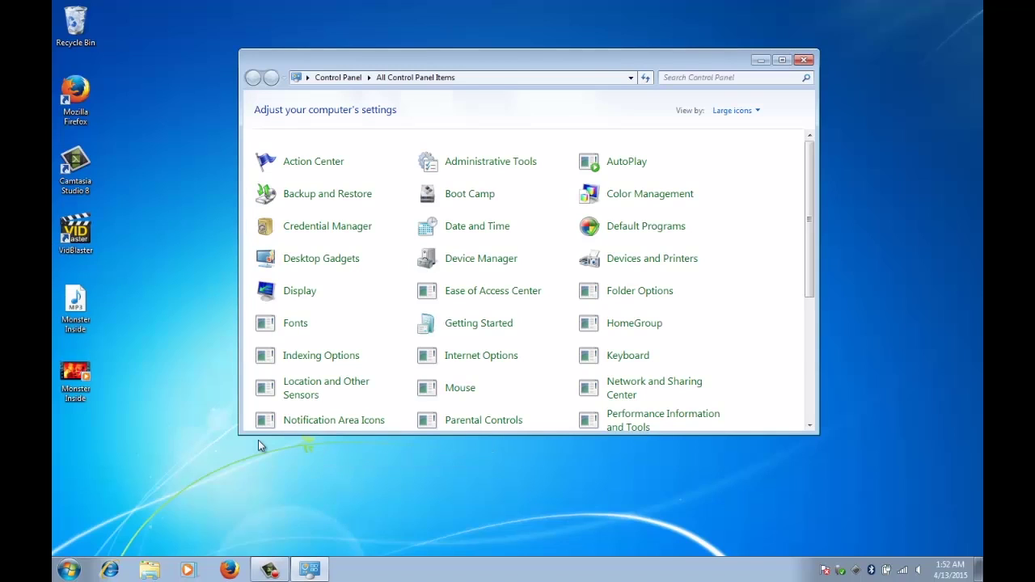
scroll(425, 322, down, 5)
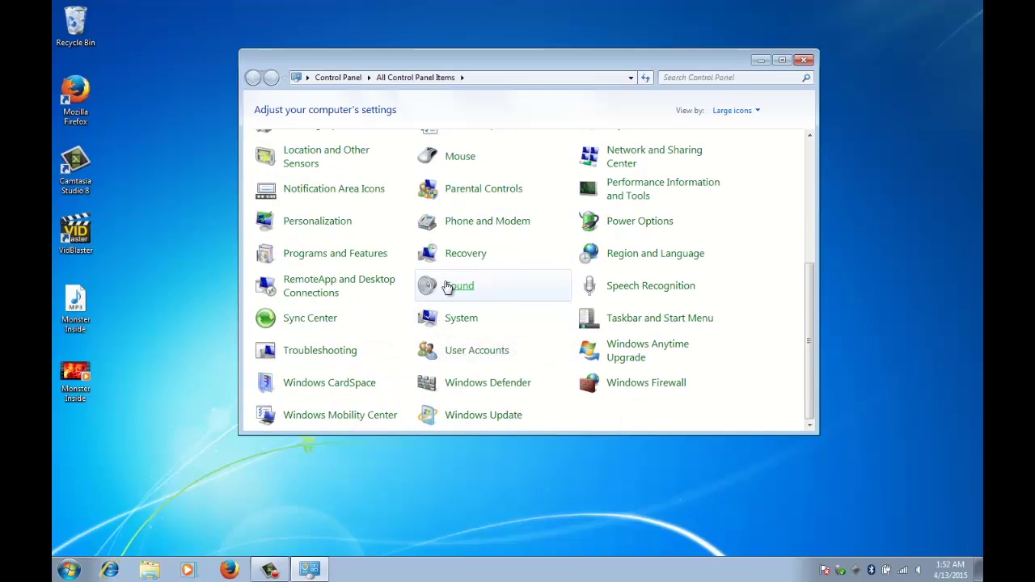
Step: Look through the Sound dialog's Recording devices list, then close it and Control Panel
click(448, 288)
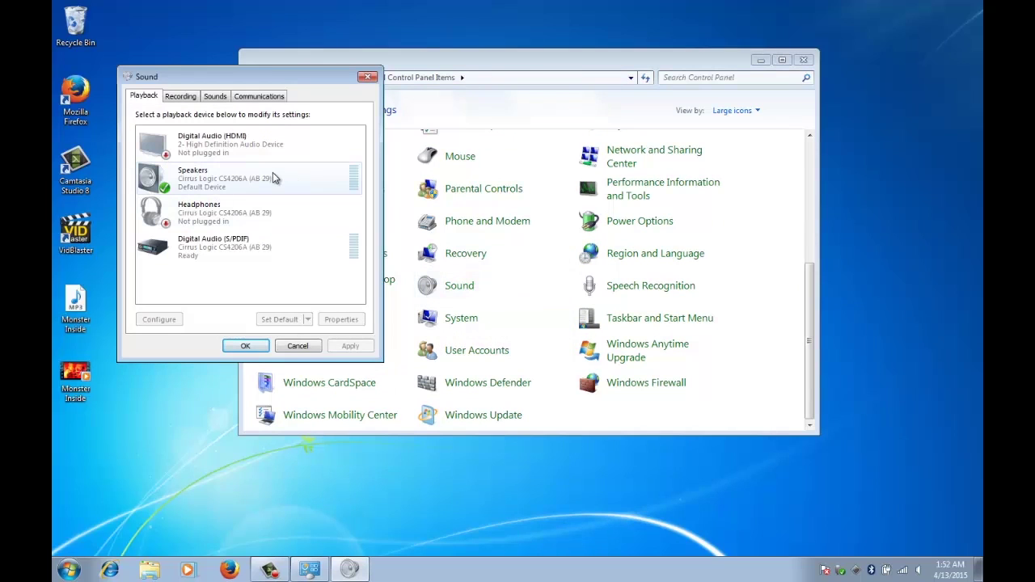
click(181, 97)
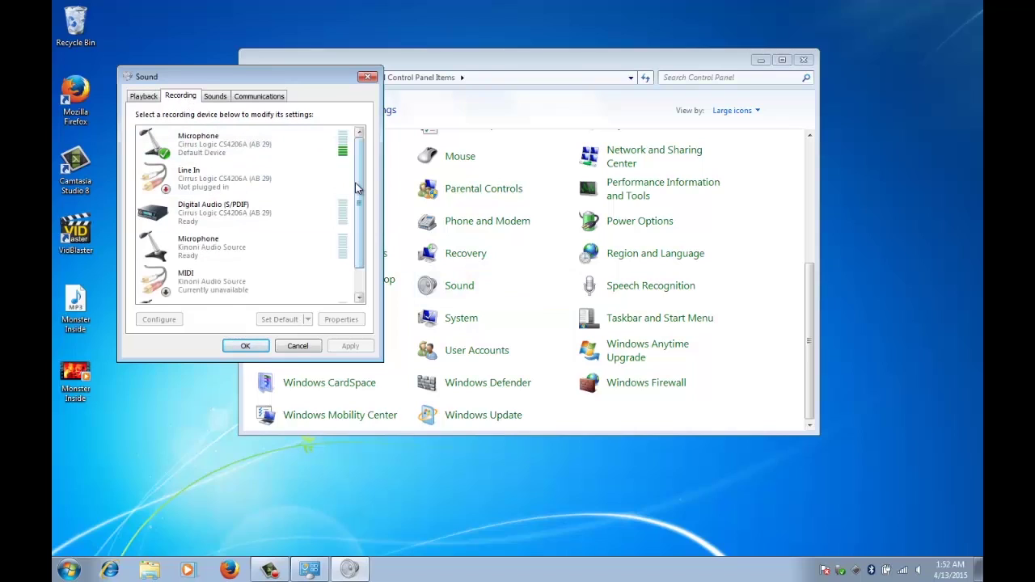
mouse_move(355, 182)
mouse_down()
mouse_move(353, 217)
mouse_move(356, 170)
mouse_up()
mouse_move(360, 171)
mouse_down()
mouse_move(358, 221)
mouse_move(359, 186)
mouse_up()
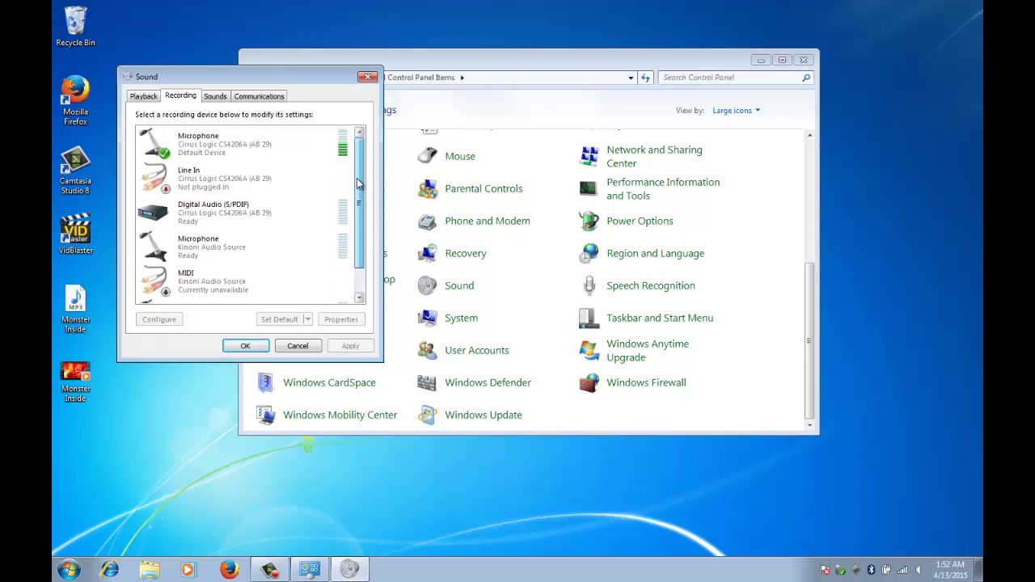
click(369, 78)
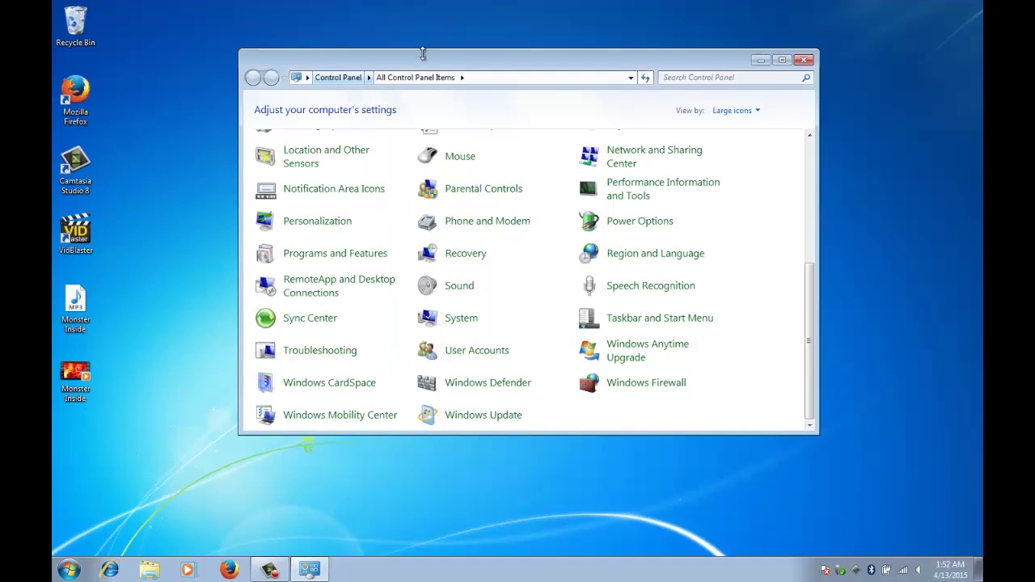
click(803, 62)
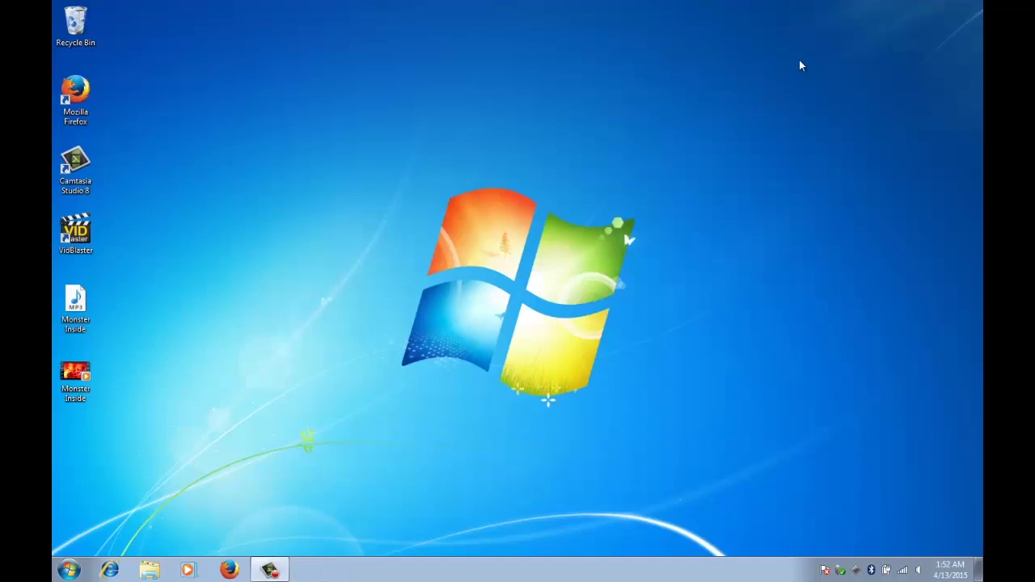
Step: Launch Firefox and search the web for 'voicemeeter'
click(232, 572)
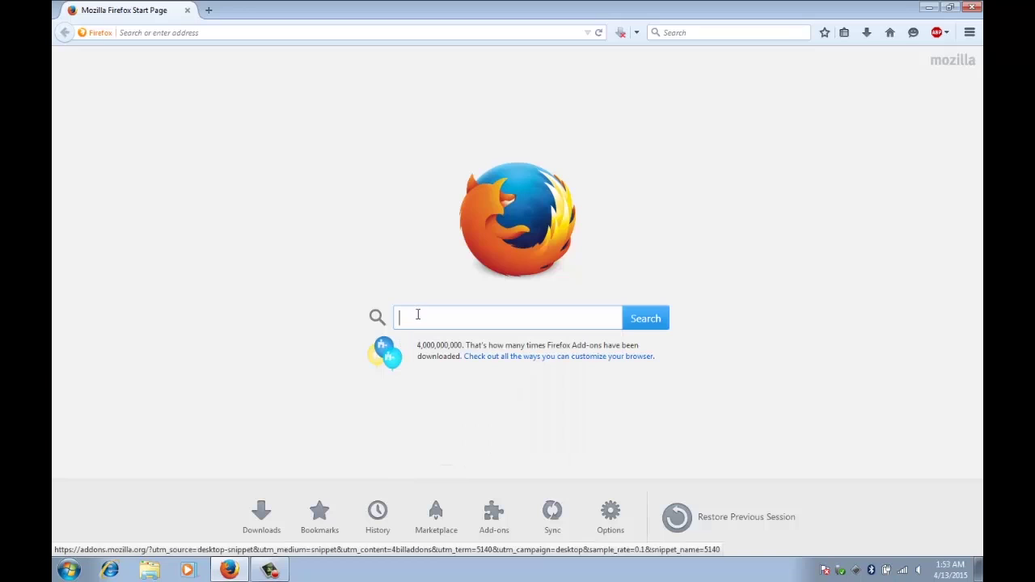
text(v)
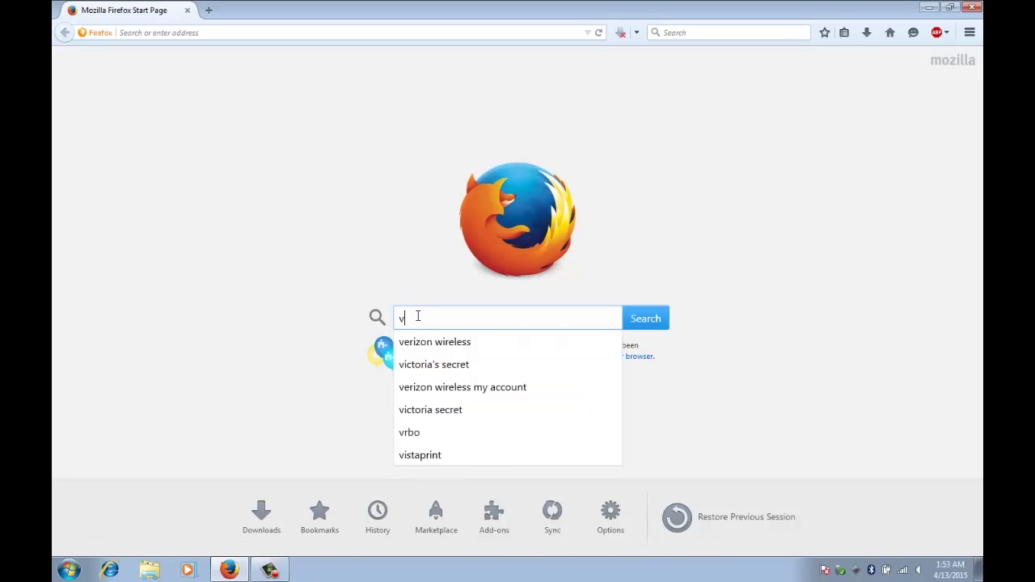
text(oice)
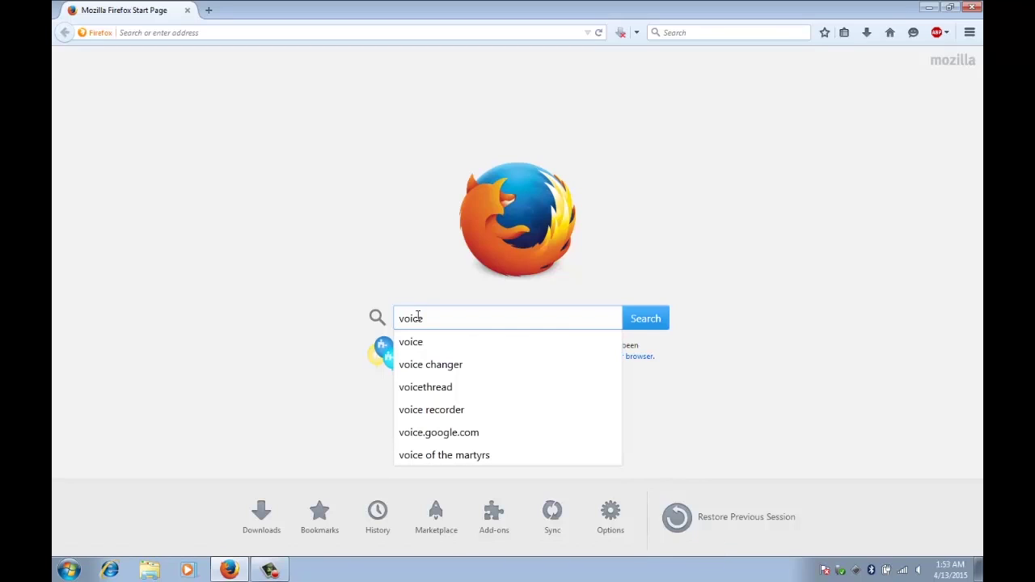
text(meeter)
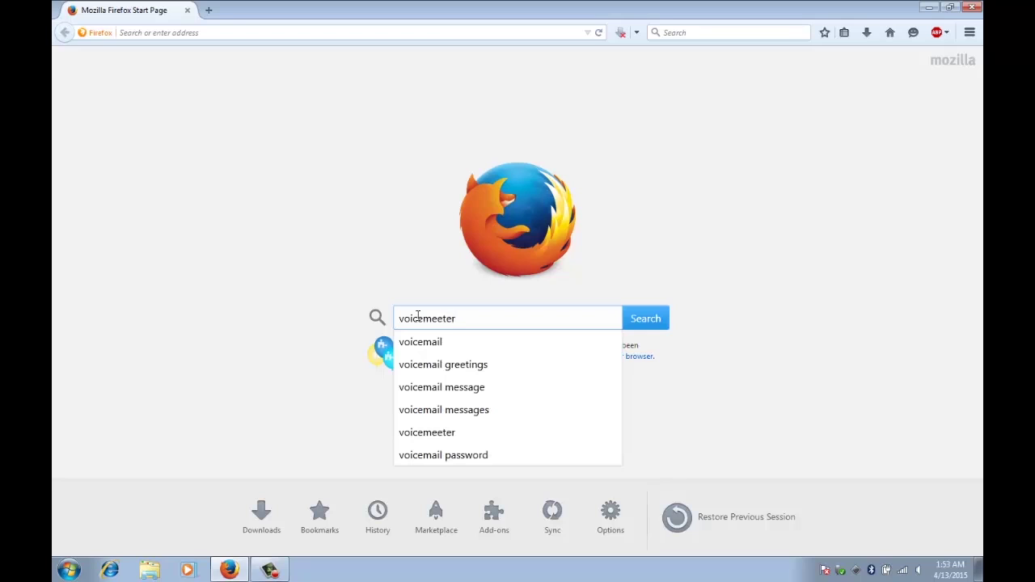
key(Return)
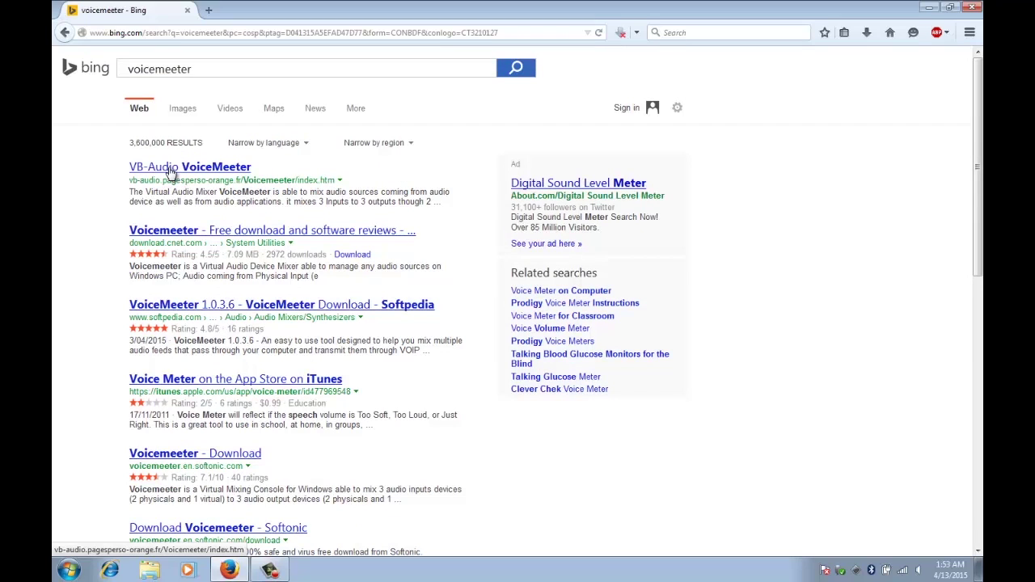
Step: Open the VB-Audio VoiceMeeter page and save VoicemeeterSetup_v1036.zip (7.1 MB) to disk
click(170, 172)
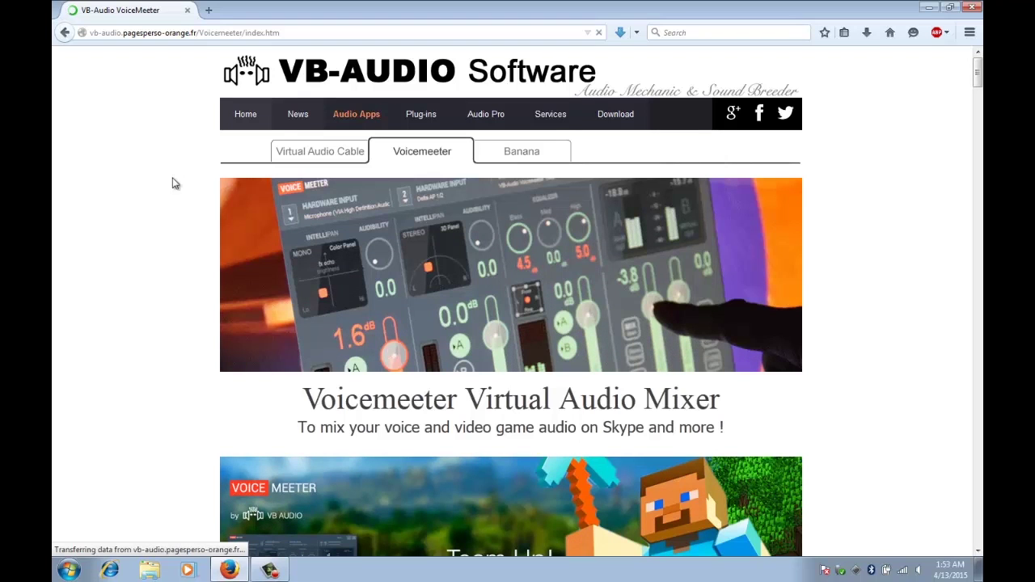
scroll(179, 232, down, 10)
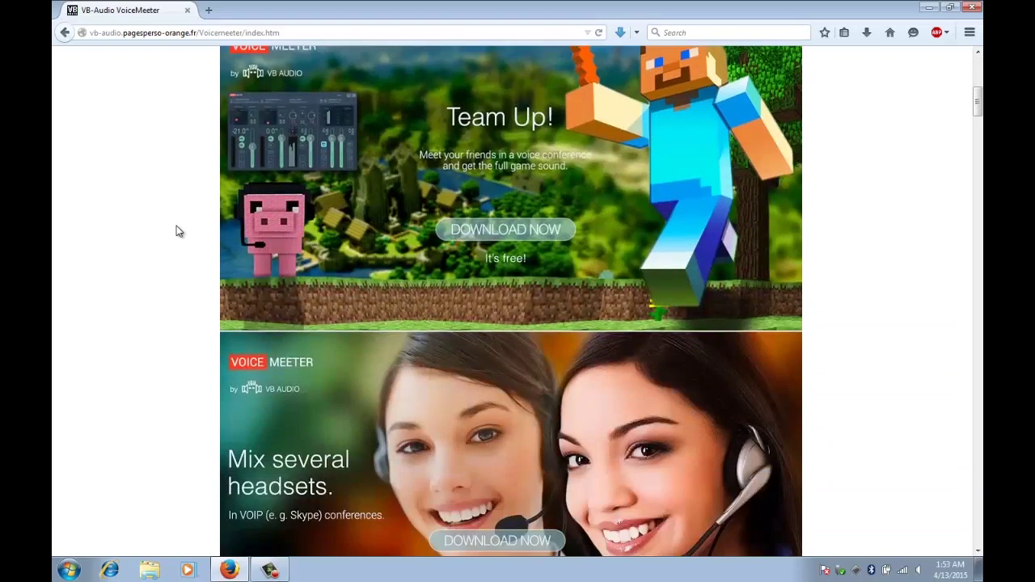
click(491, 231)
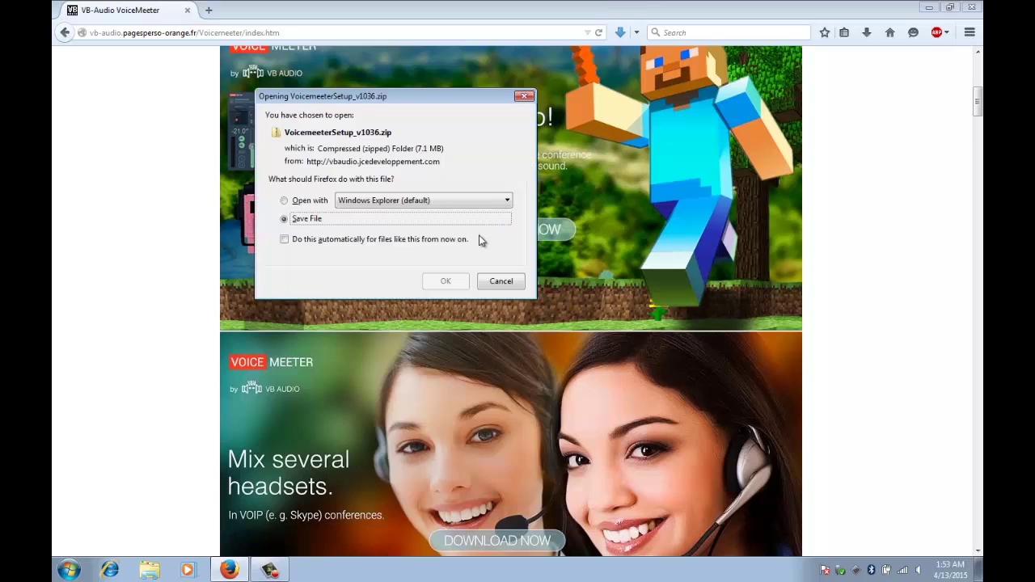
click(448, 285)
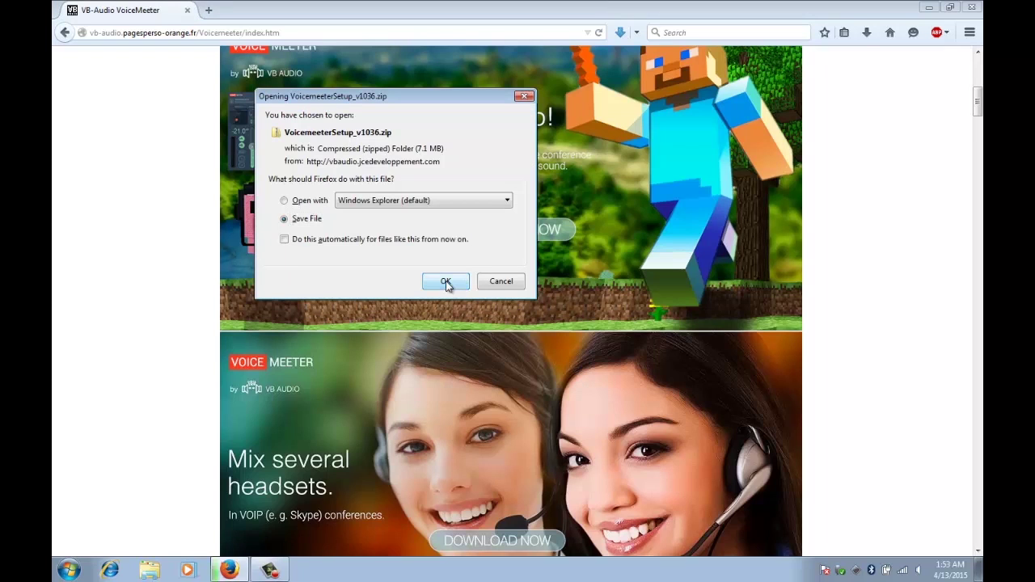
click(446, 283)
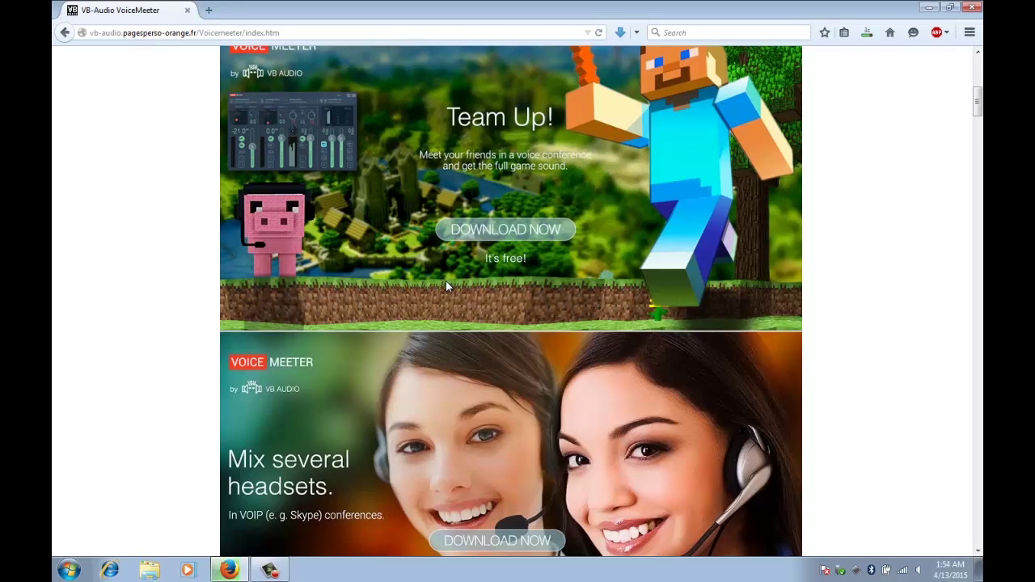
Step: Extract the Voicemeeter zip to a VoicemeeterSetup_v1036 desktop folder and run VoicemeeterSetup from it
click(972, 6)
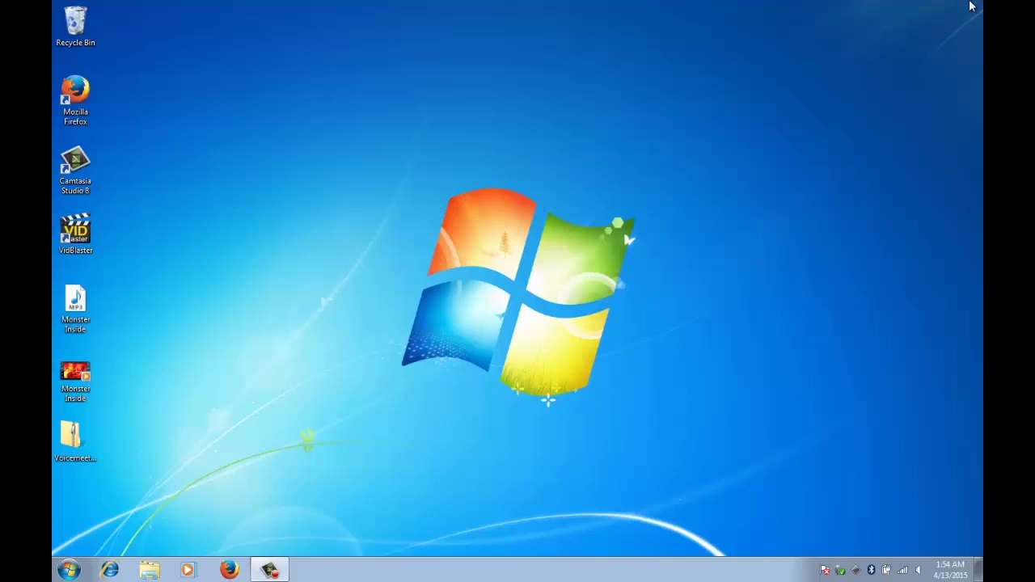
right_click(82, 430)
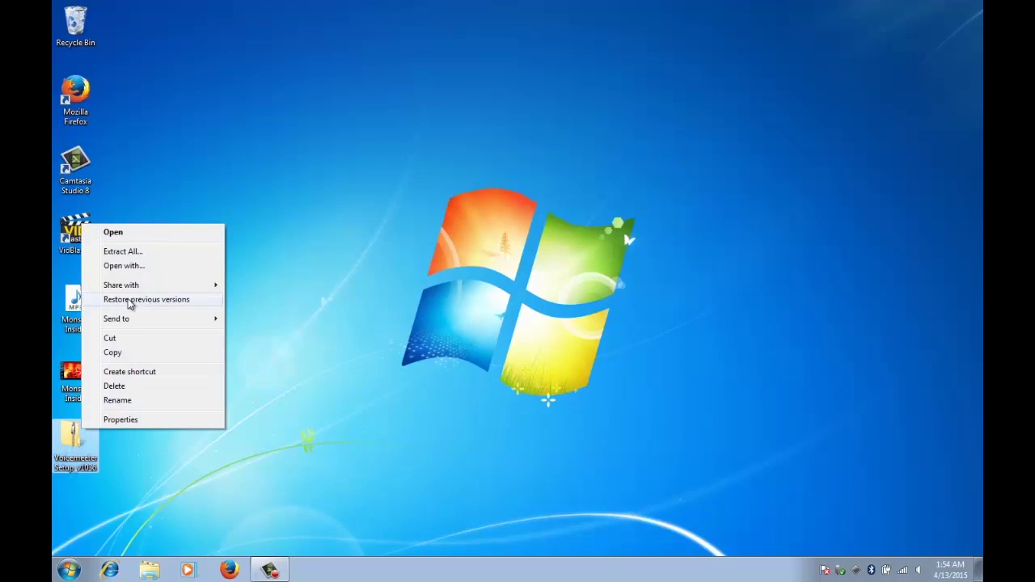
click(141, 253)
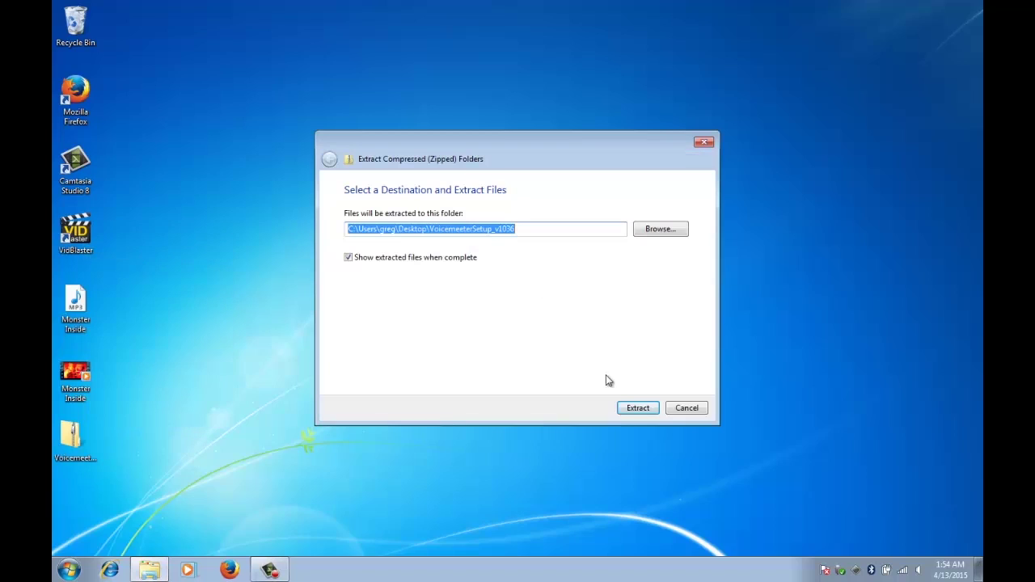
click(444, 262)
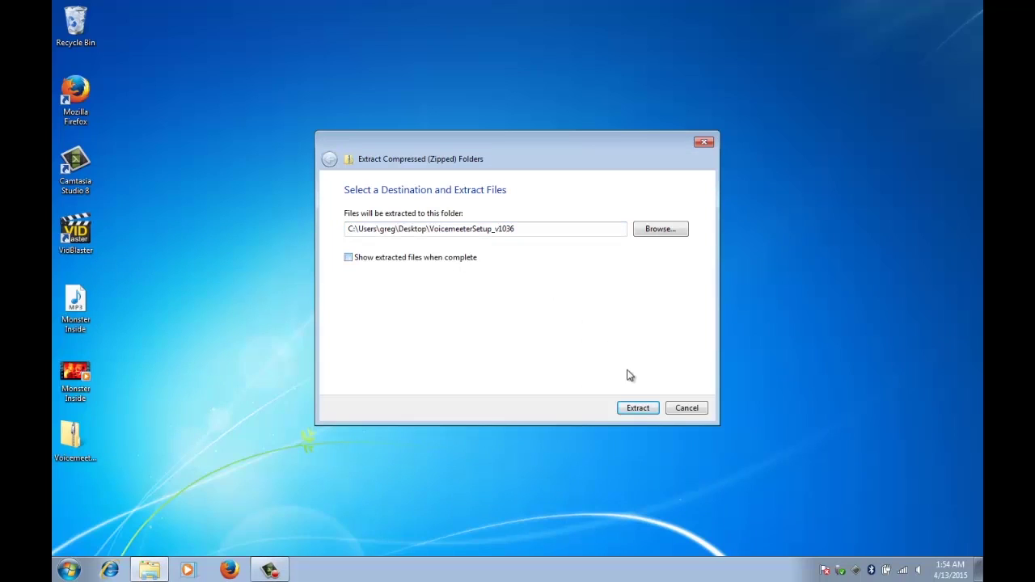
click(647, 413)
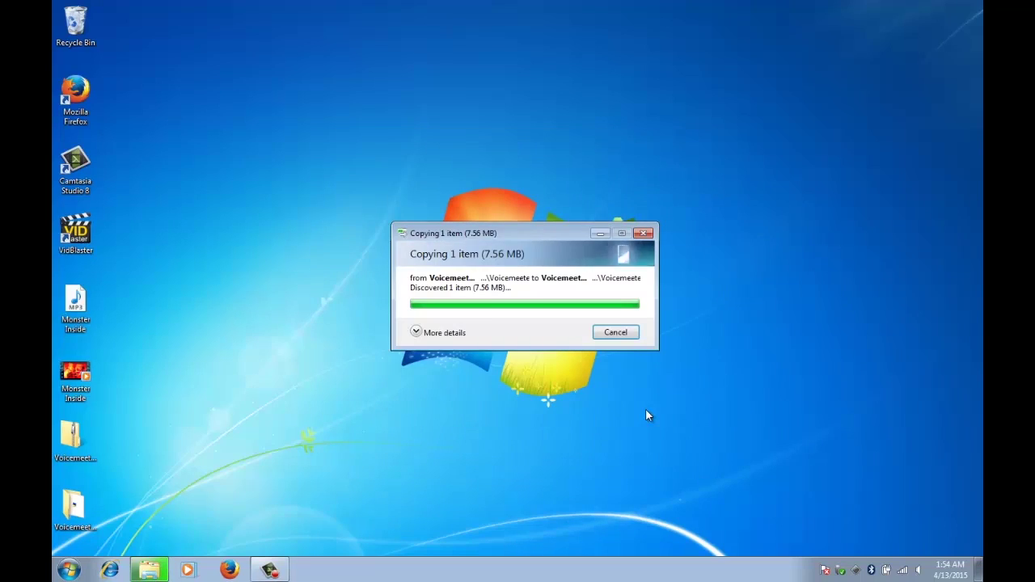
double_click(73, 499)
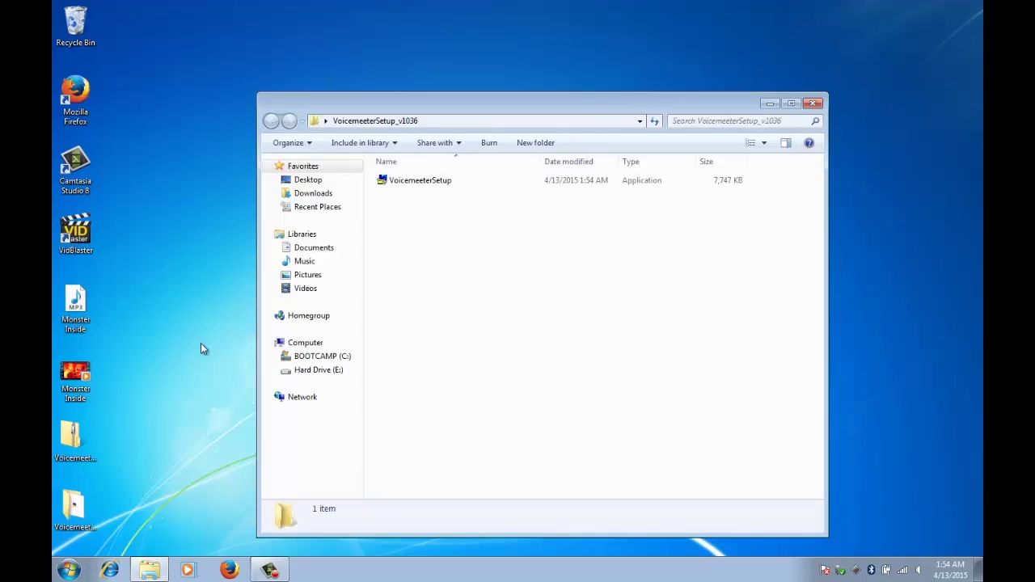
double_click(388, 180)
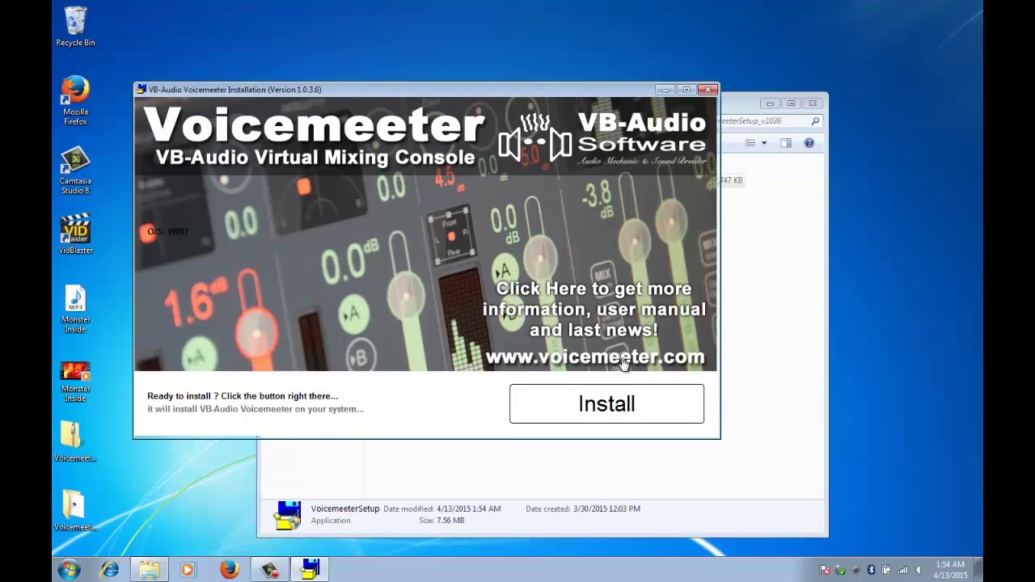
Step: Close the extracted folder window, install Voicemeeter, and acknowledge the reboot notice
click(813, 105)
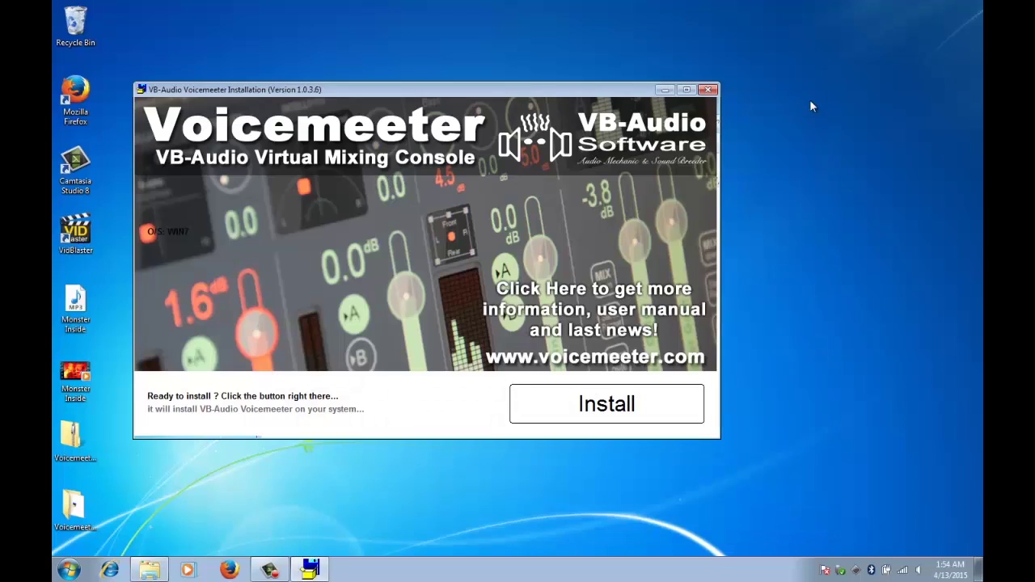
click(619, 402)
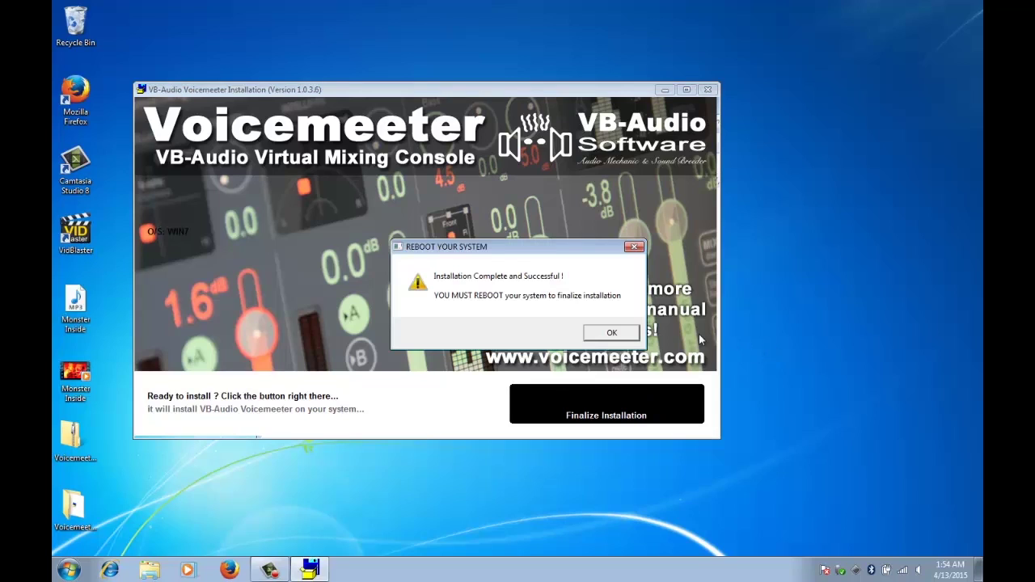
click(615, 336)
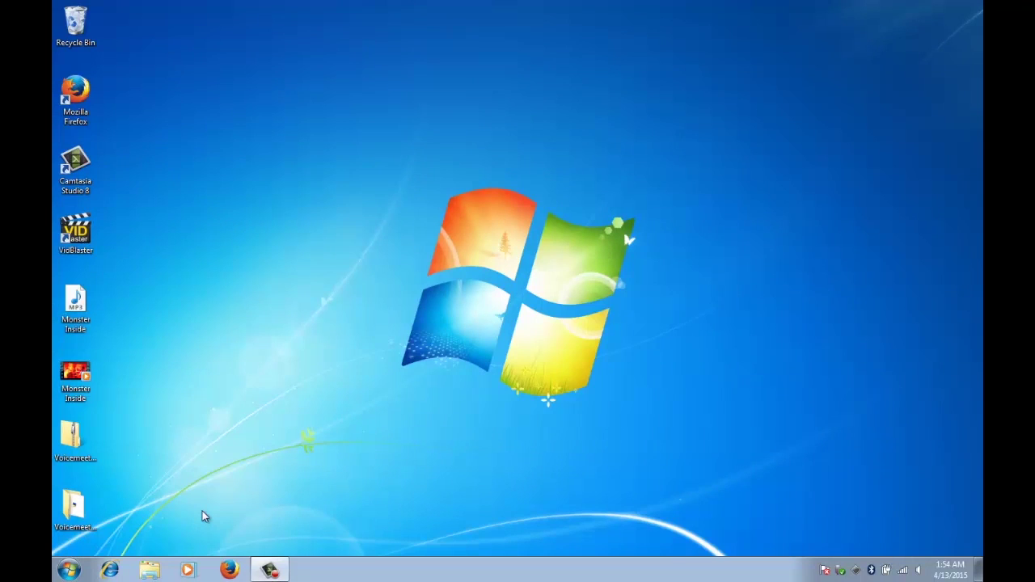
Step: Launch Voicemeeter from the Start menu and point out the A Main Out and B Virtual Out meters
click(70, 569)
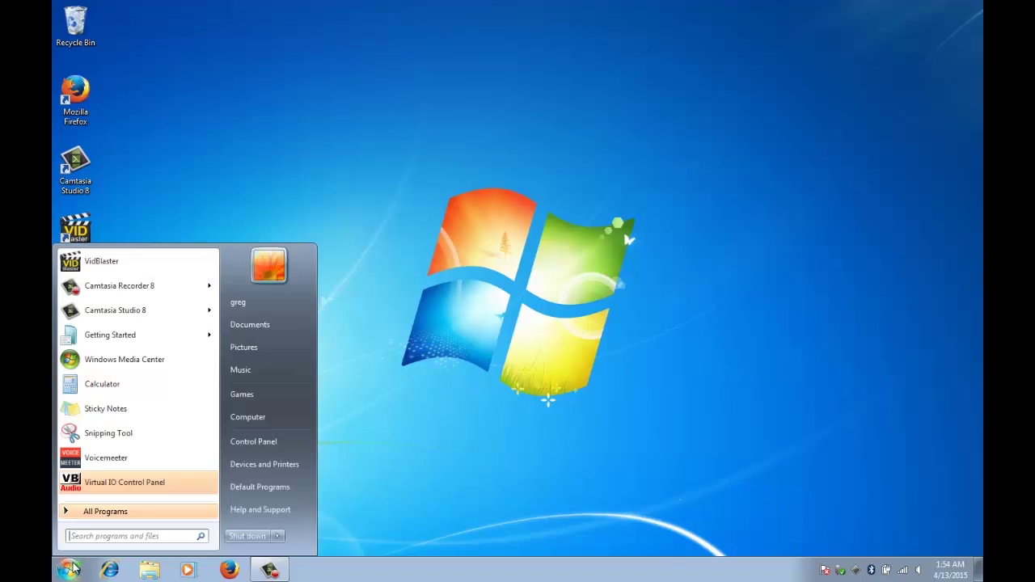
click(105, 458)
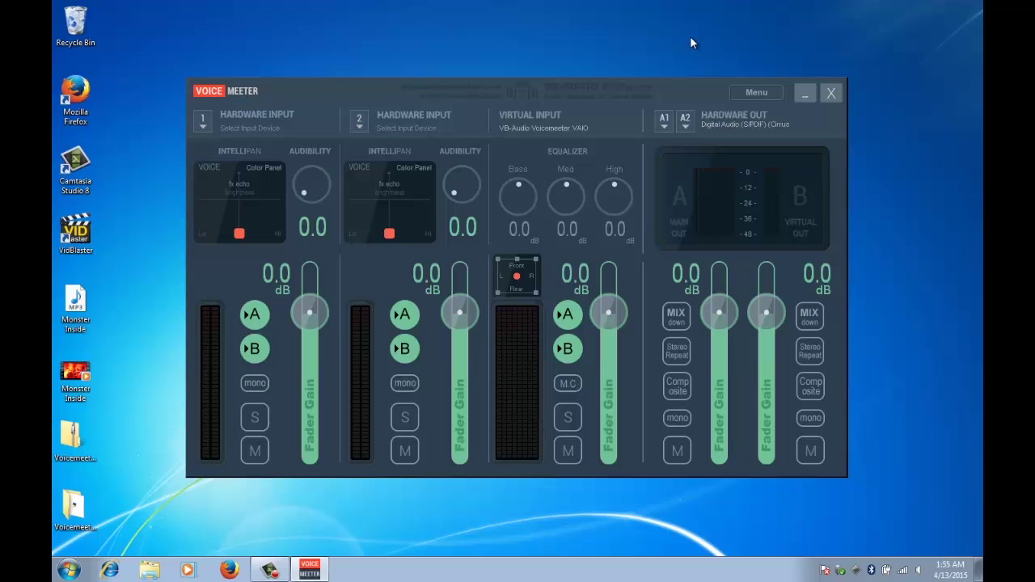
click(689, 237)
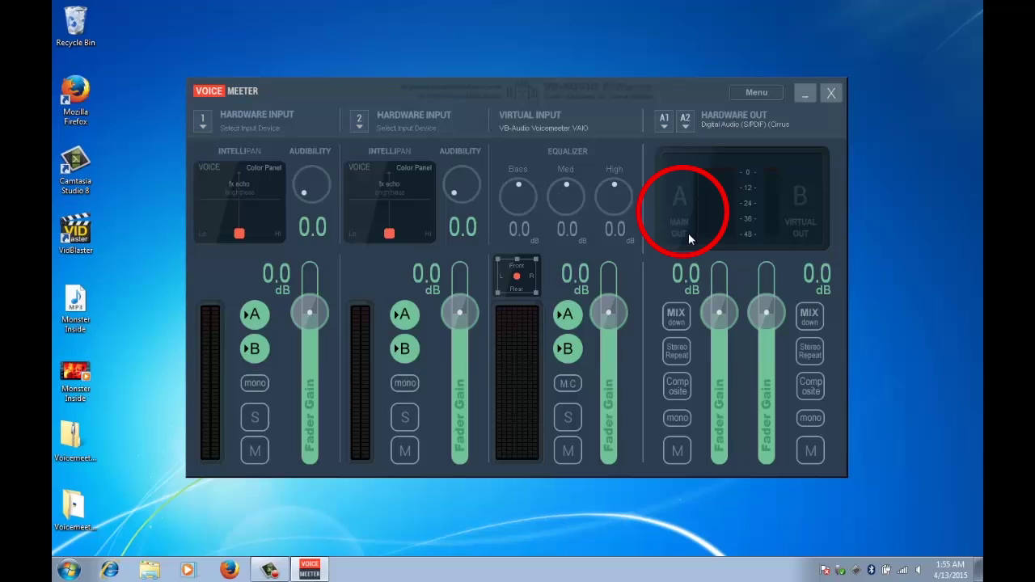
click(802, 226)
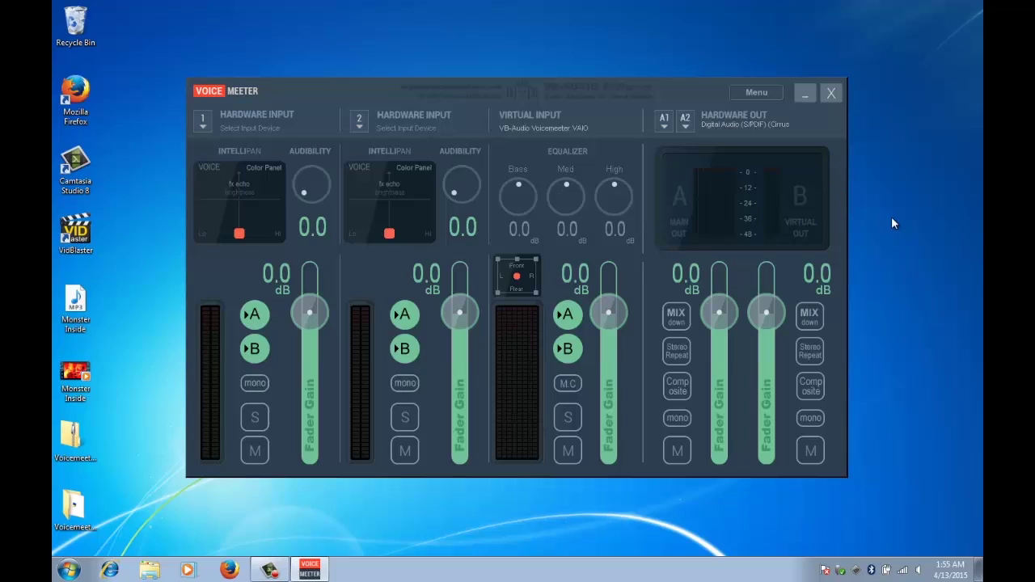
Step: Set Hardware Out A1 to 'MME: Speakers (Cirrus Logic CS4206A)'
click(725, 121)
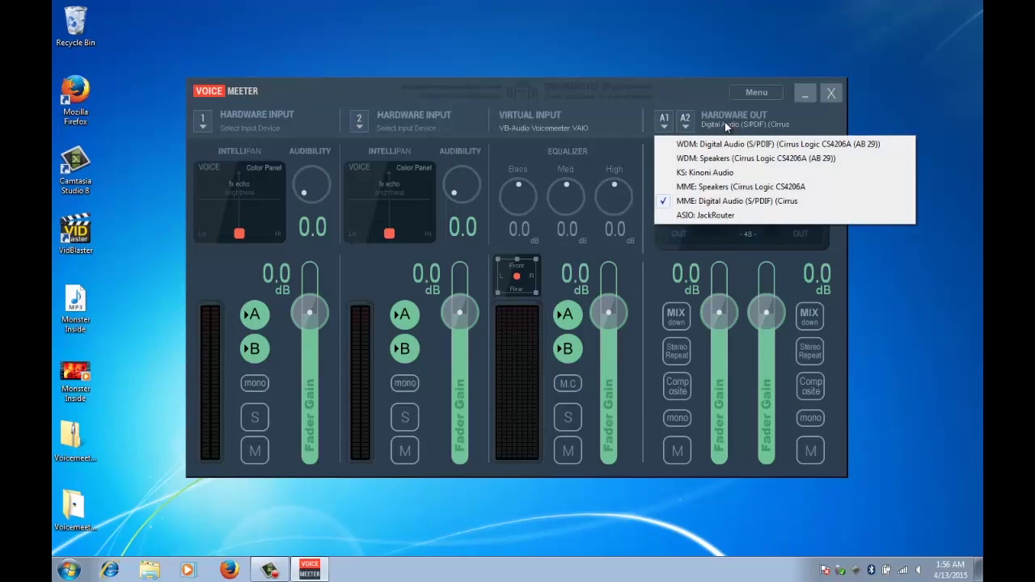
click(738, 188)
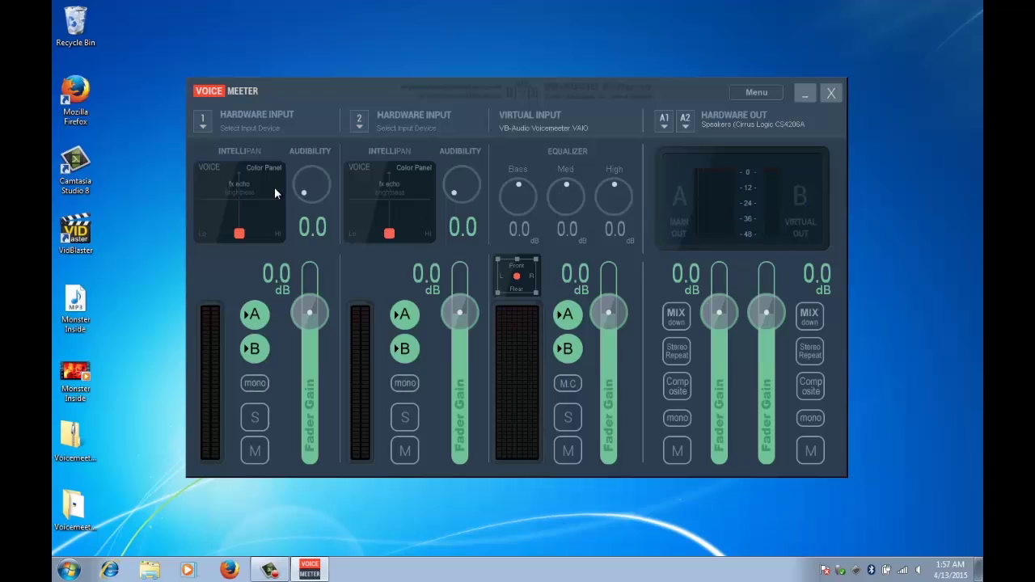
Step: Set Hardware Input 1 to 'MME: Microphone (Cirrus Logic CS4206)'
click(245, 130)
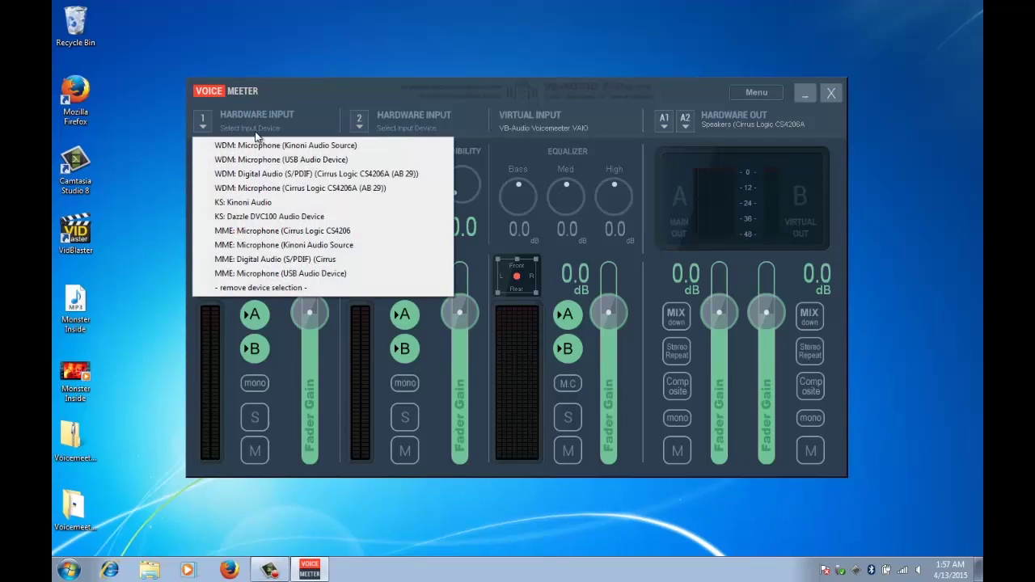
click(272, 232)
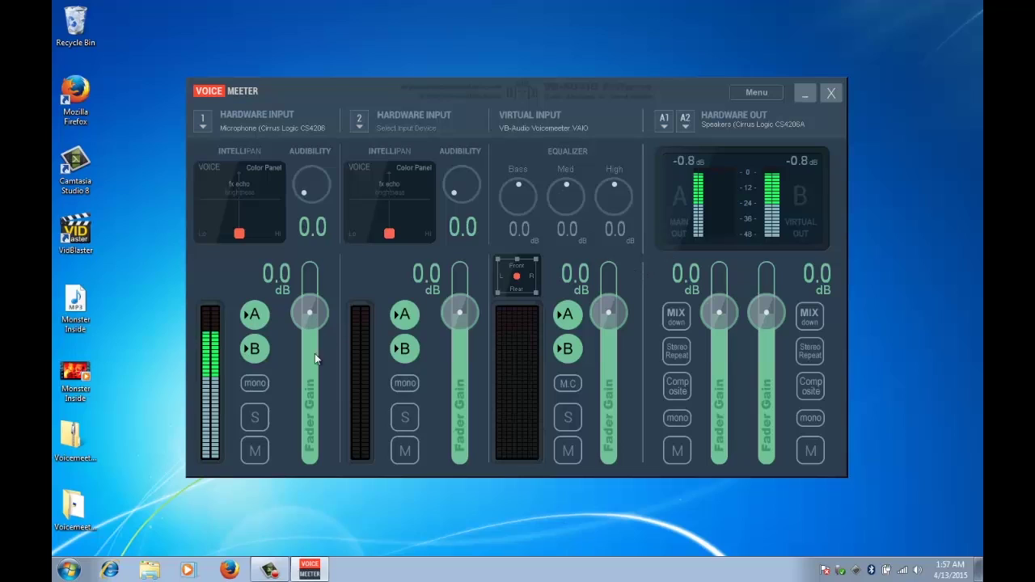
Step: Turn off Hardware Input 1's A output, then briefly play and close the Monster Inside video
click(255, 317)
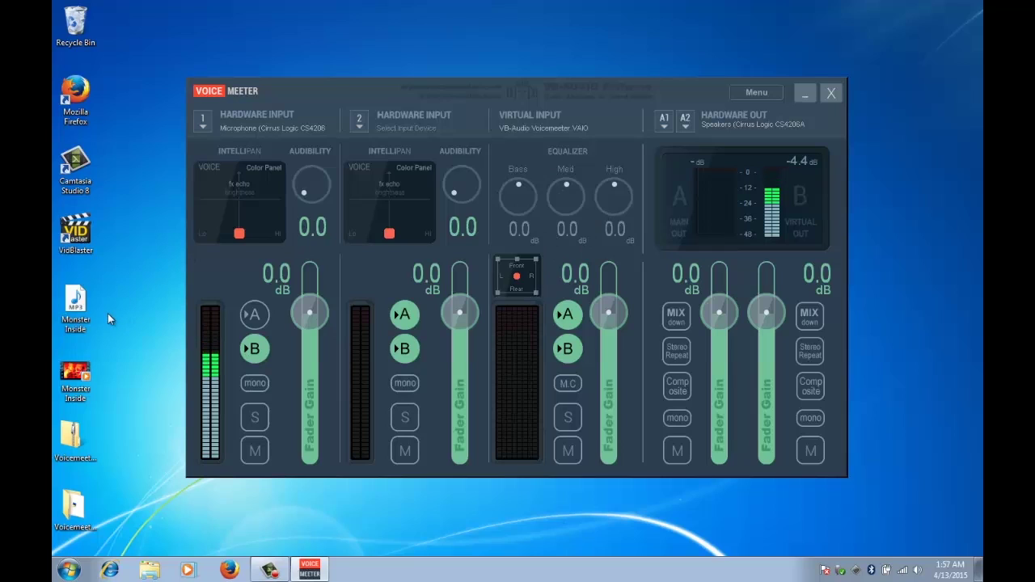
double_click(71, 378)
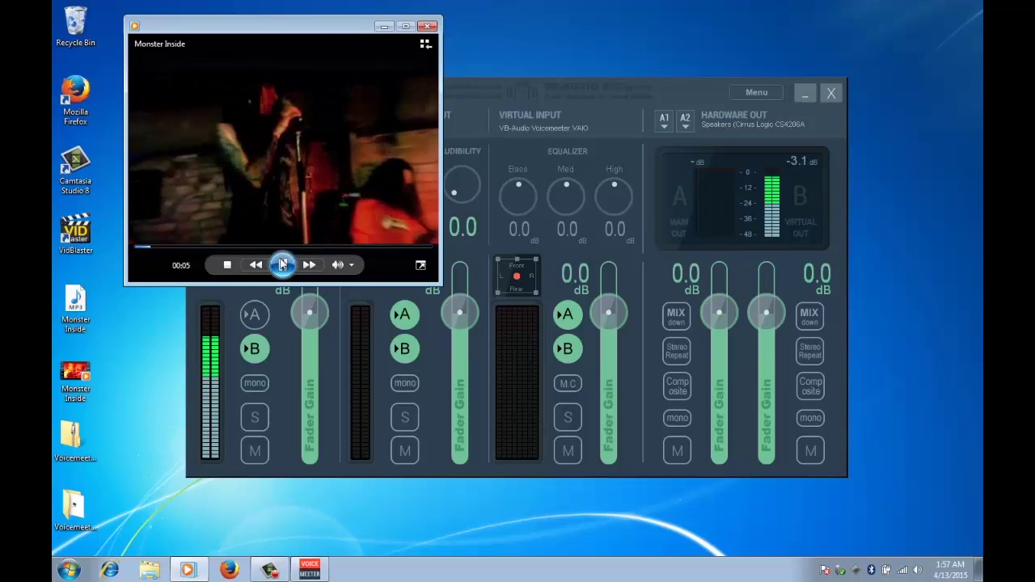
click(428, 26)
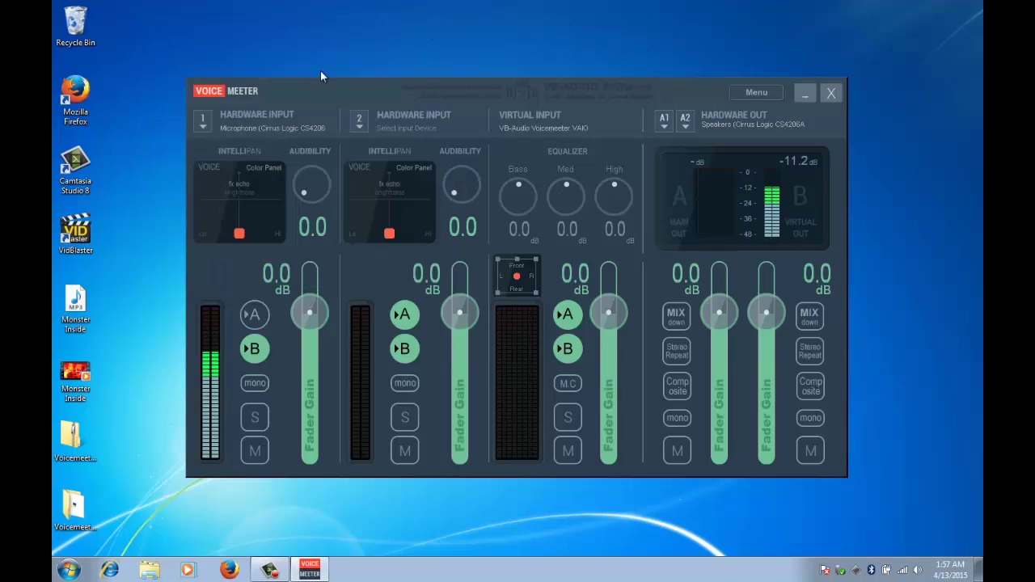
key(super)
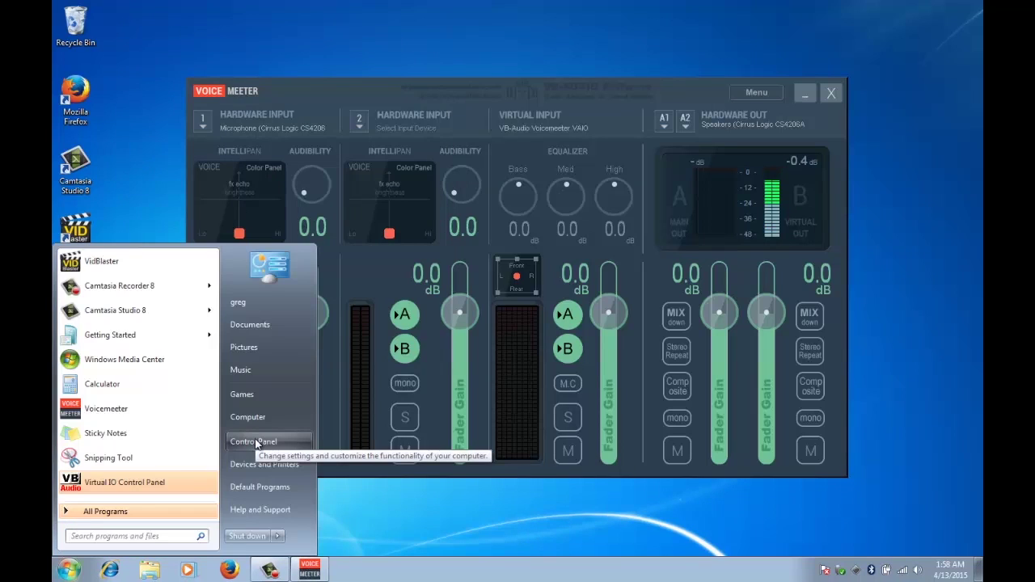
Step: In Control Panel's Sound settings, set VoiceMeeter Input as the default playback device
click(256, 443)
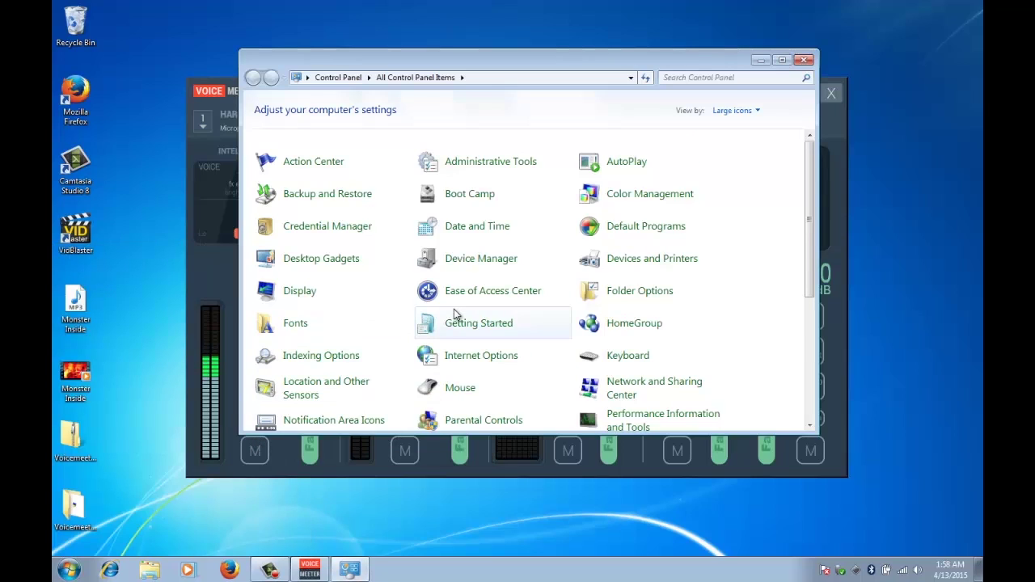
scroll(454, 309, down, 5)
click(461, 285)
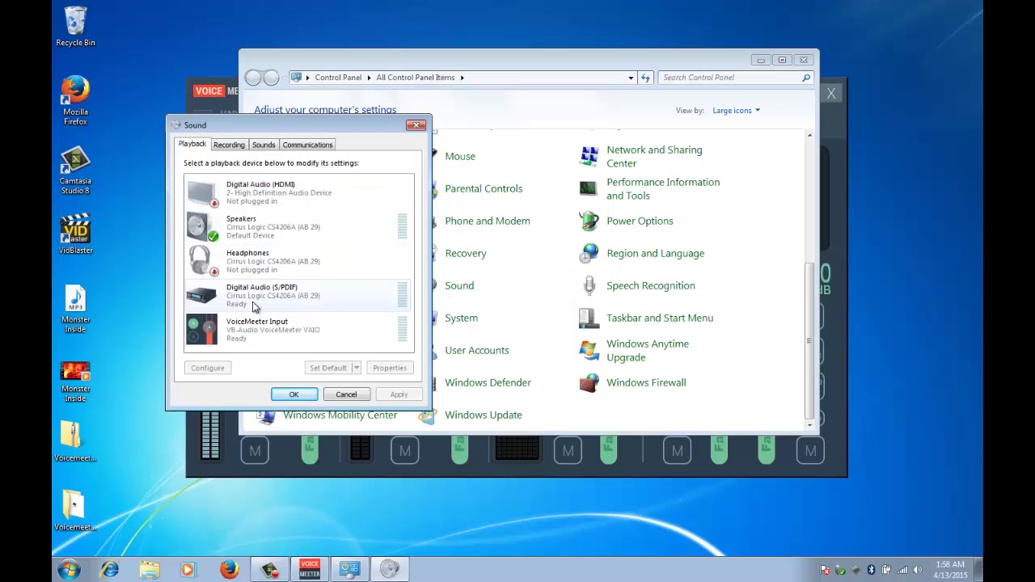
click(253, 330)
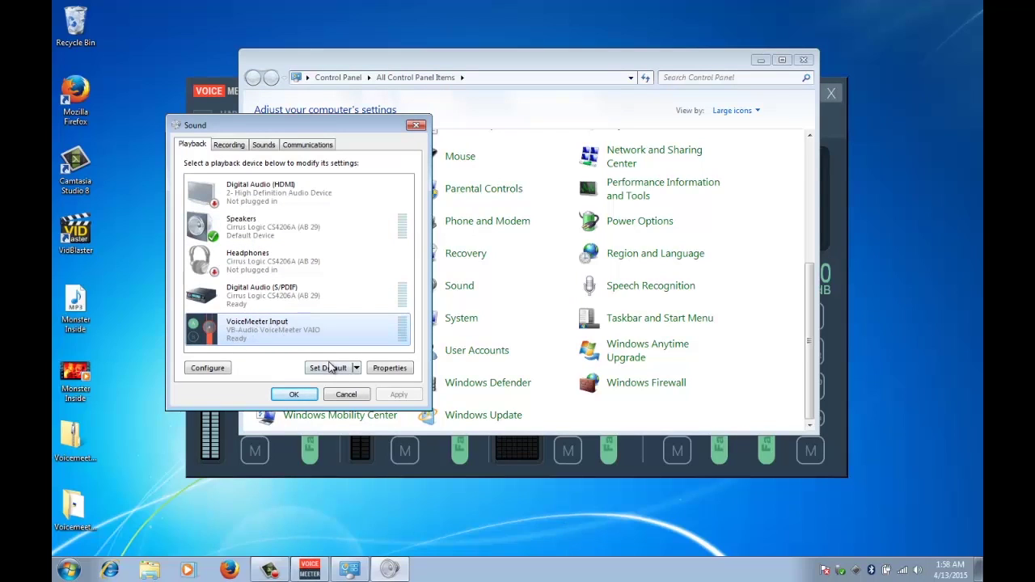
click(330, 369)
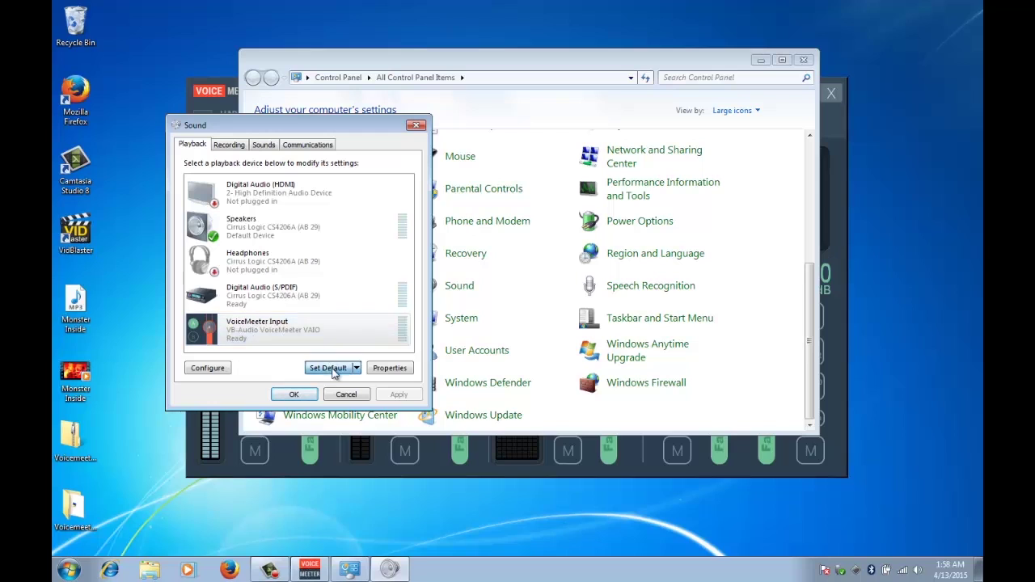
click(294, 394)
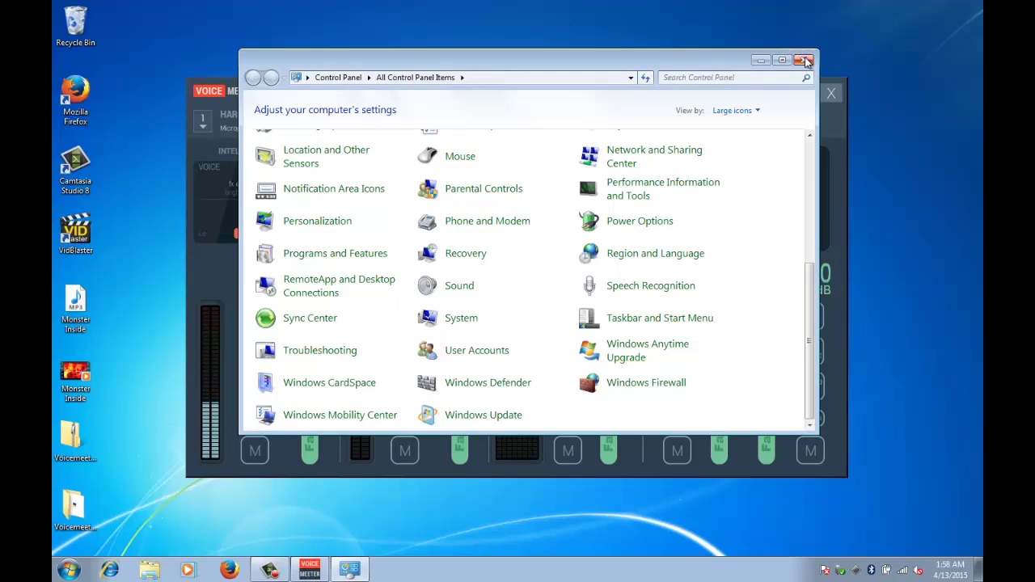
click(806, 61)
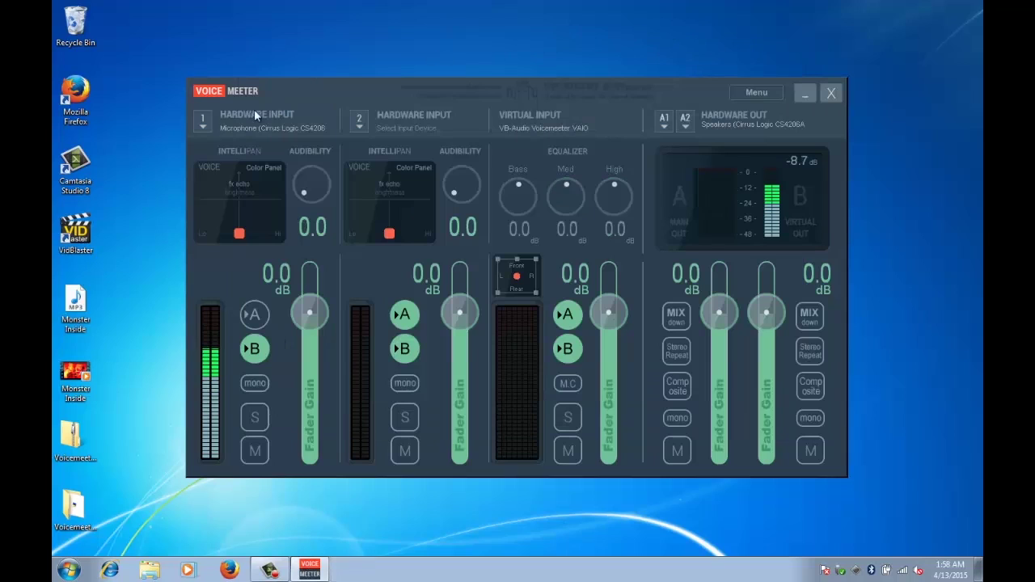
Step: Play Monster Inside and drag the Virtual Input fader to about -22 dB, then back to 0 dB
double_click(73, 377)
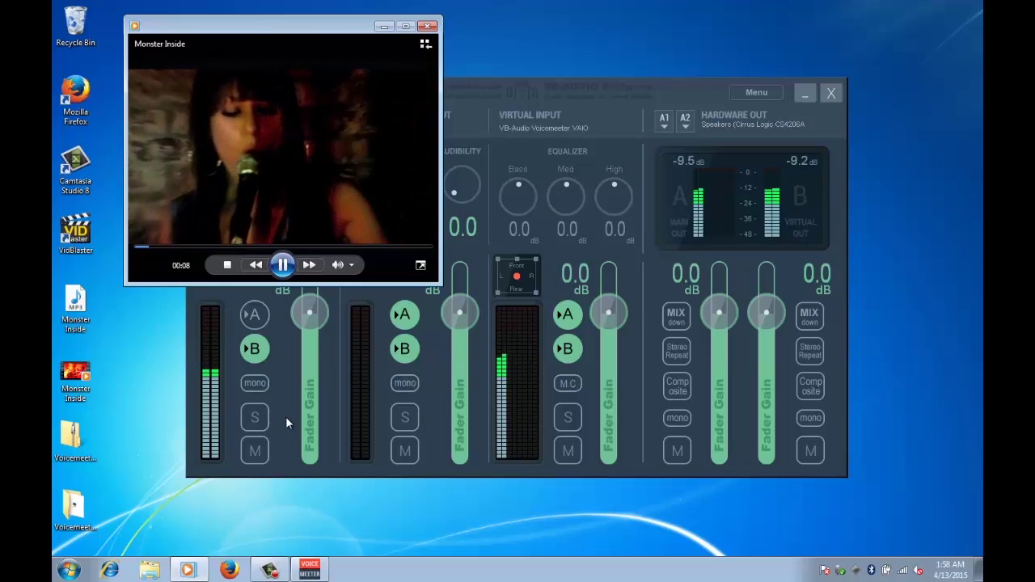
click(385, 26)
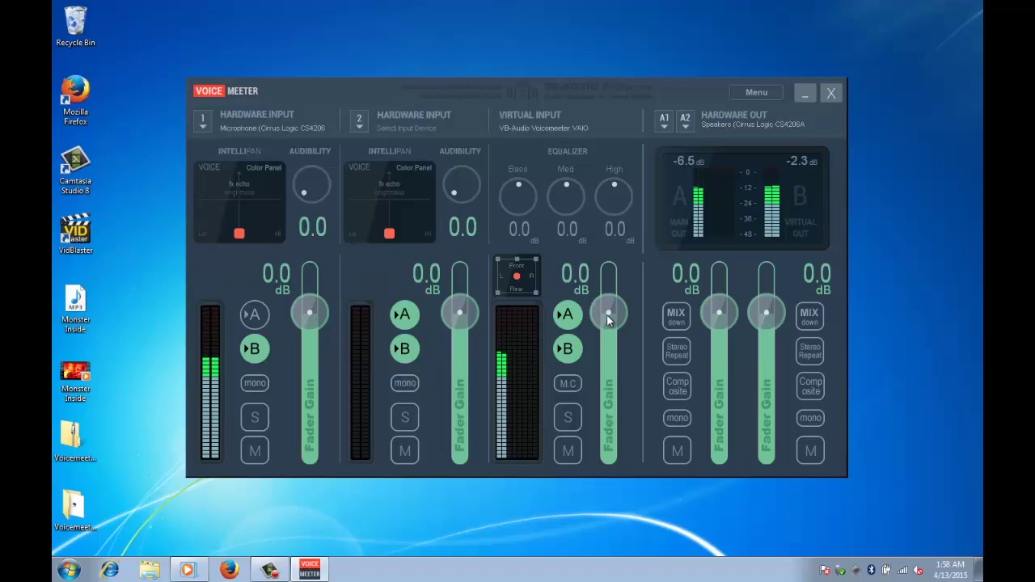
drag(608, 320, 606, 359)
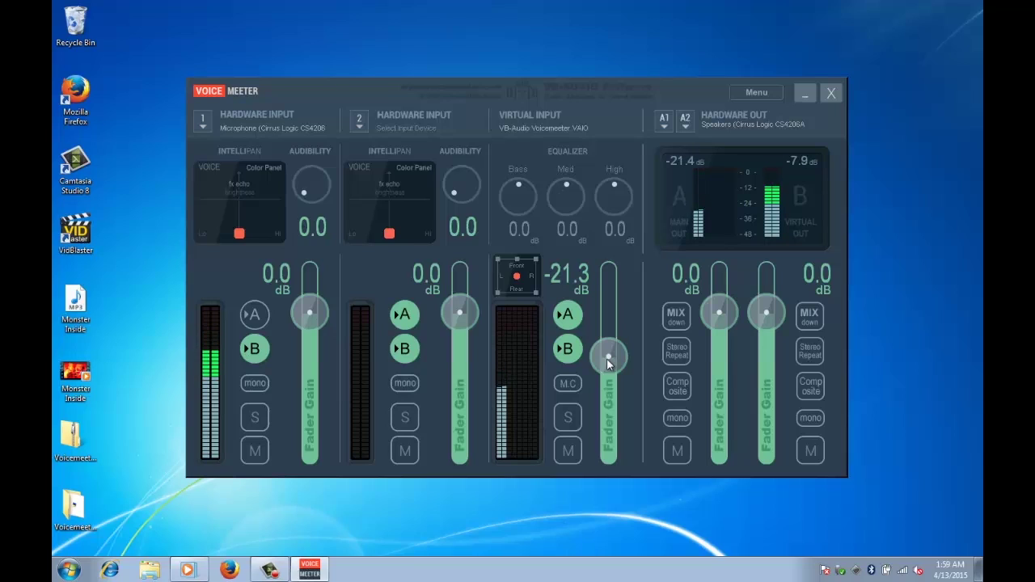
drag(609, 355, 613, 313)
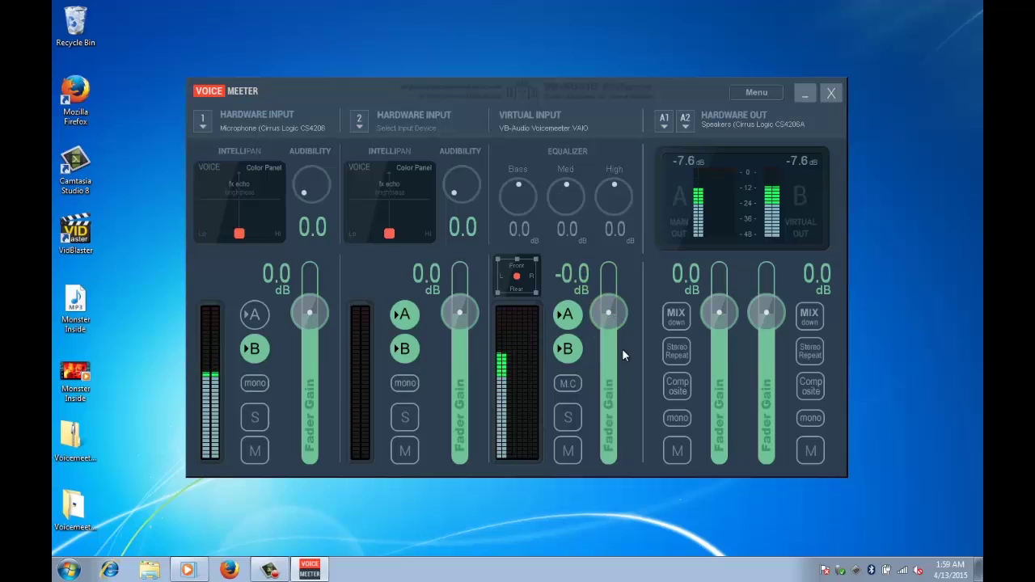
Step: Close the Monster Inside video player and launch VidBlaster from its desktop shortcut
click(272, 571)
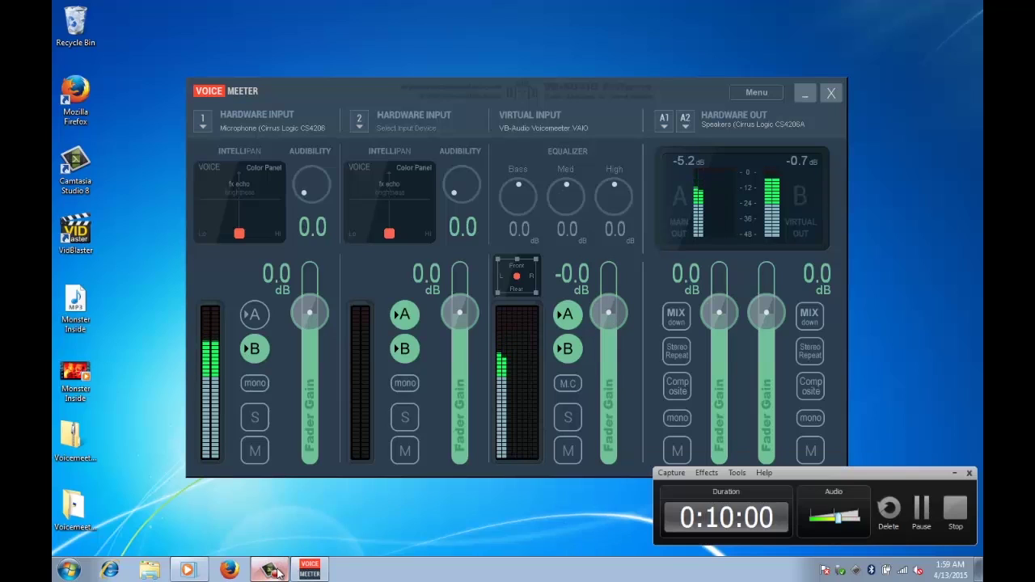
click(272, 571)
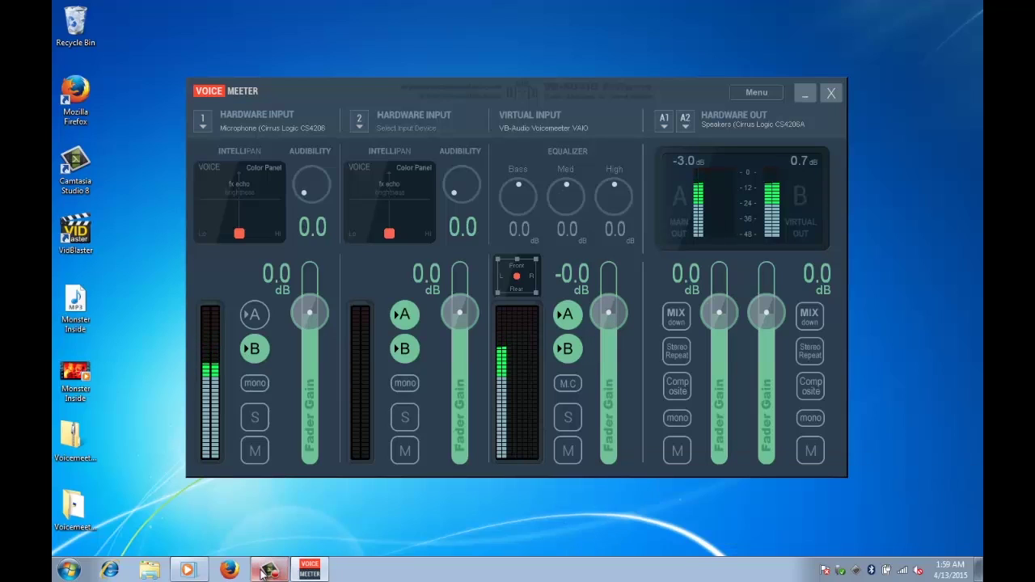
click(188, 571)
click(429, 24)
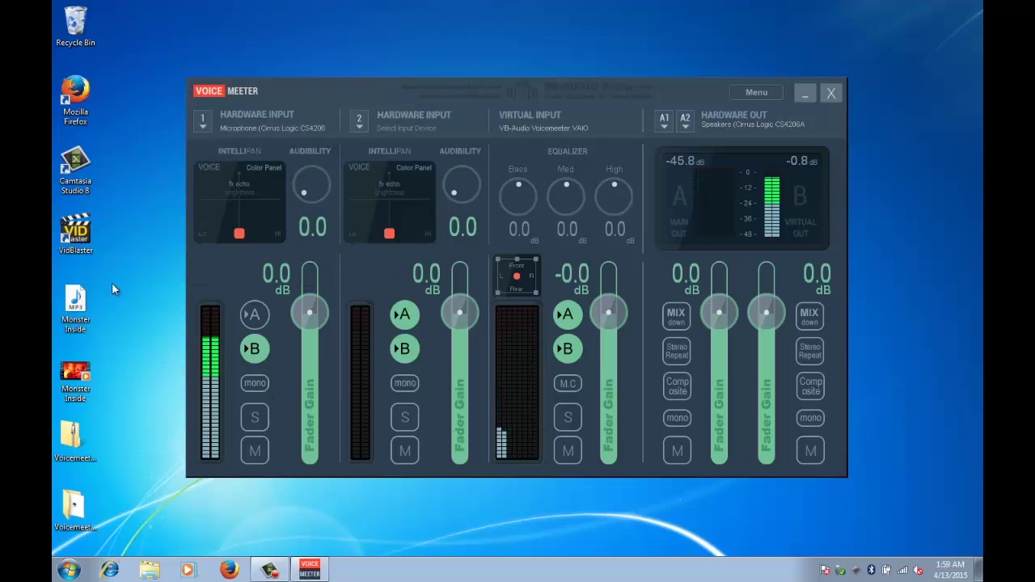
click(75, 233)
double_click(75, 233)
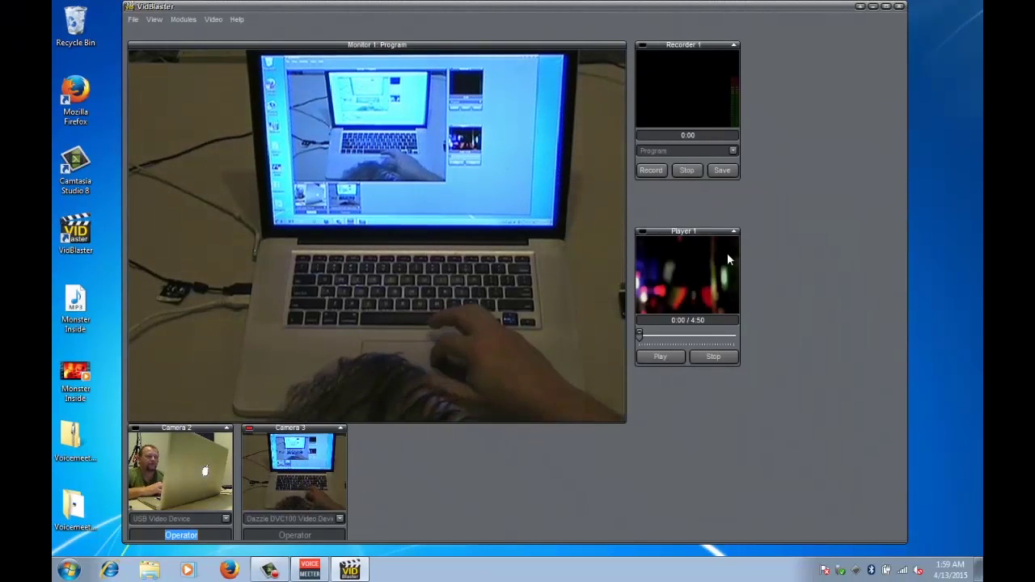
Step: Set Recorder 1's audio device to VoiceMeeter Output
right_click(691, 97)
mouse_move(734, 135)
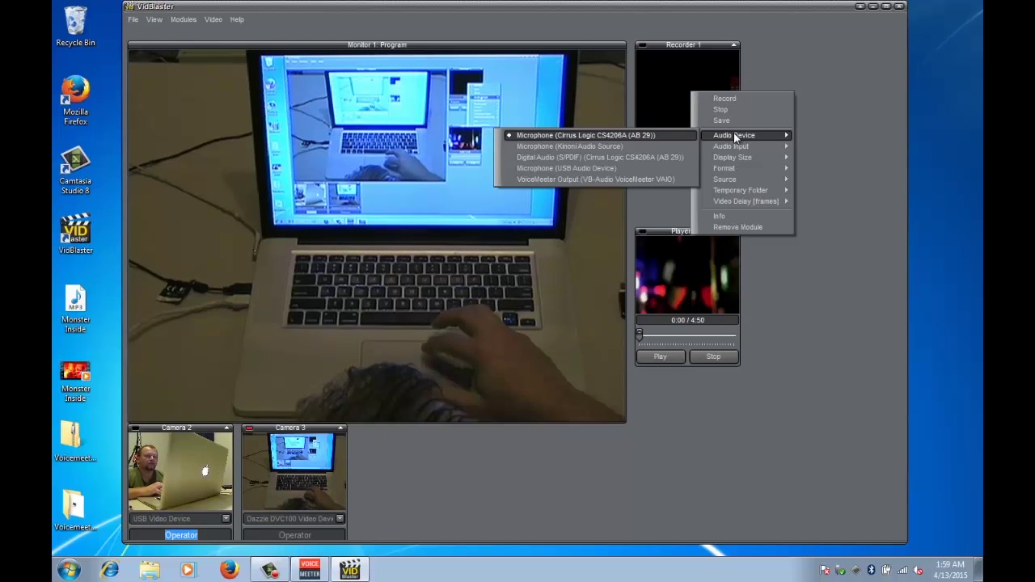
click(617, 179)
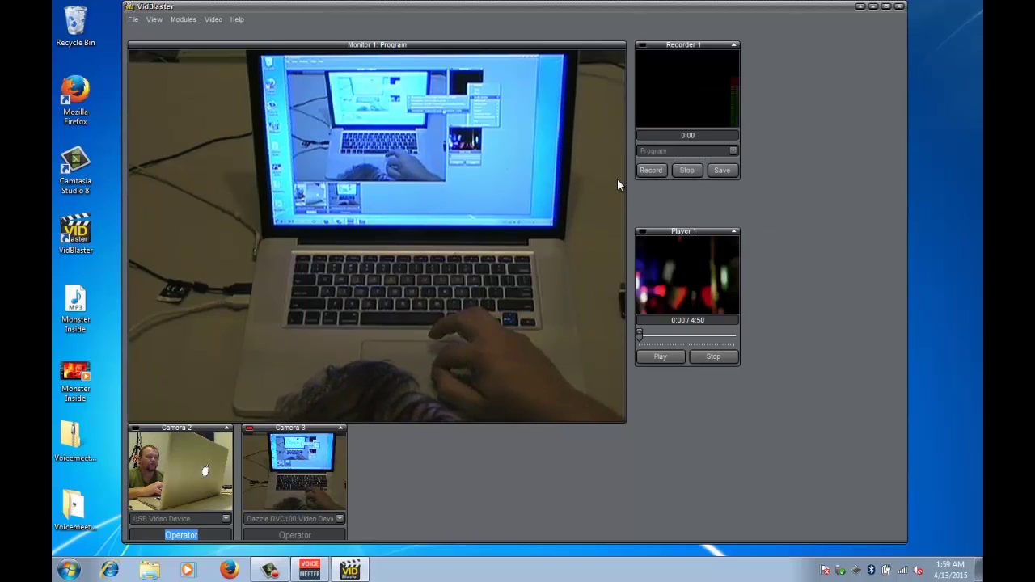
Step: Set Player 1's audio device to VoiceMeeter Input
right_click(688, 257)
mouse_move(742, 325)
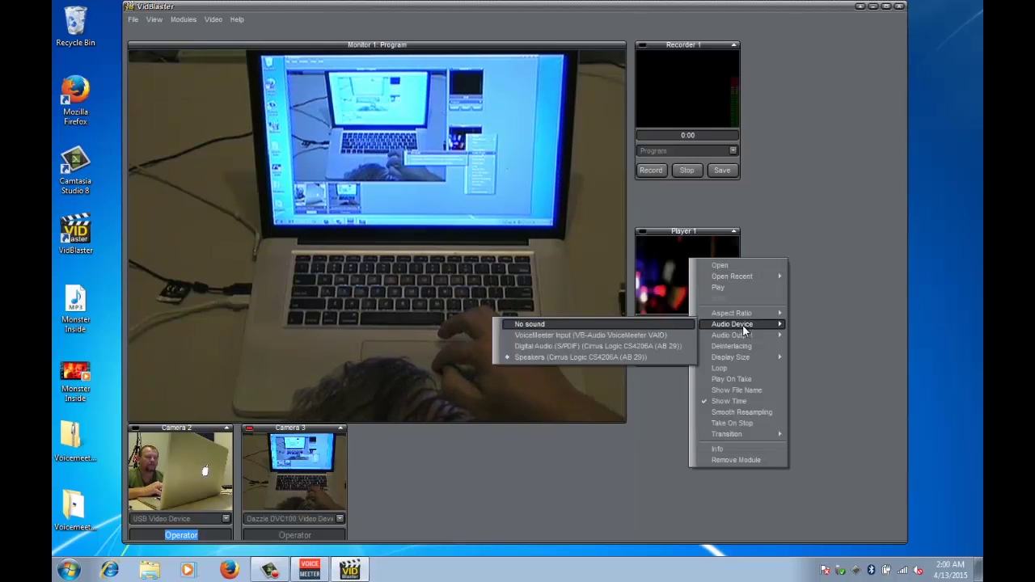
click(647, 334)
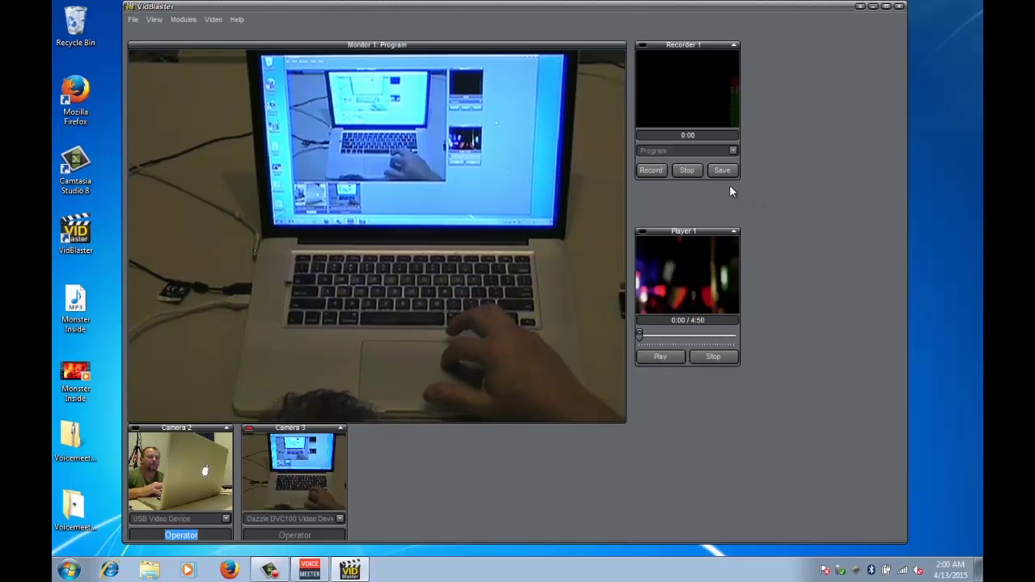
Step: Start recording in Recorder 1, then play the Monster Inside video in Player 1
click(651, 170)
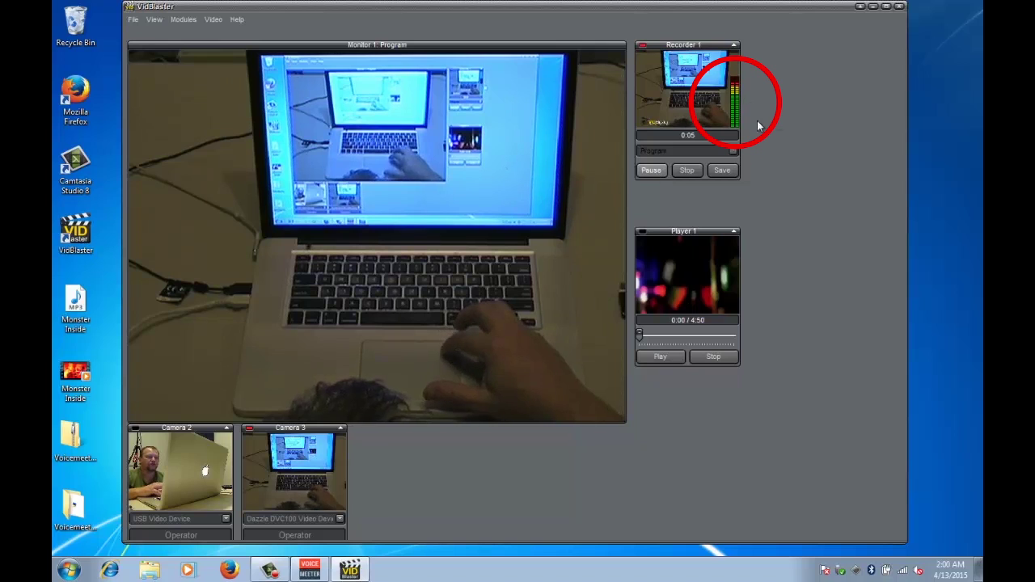
click(661, 355)
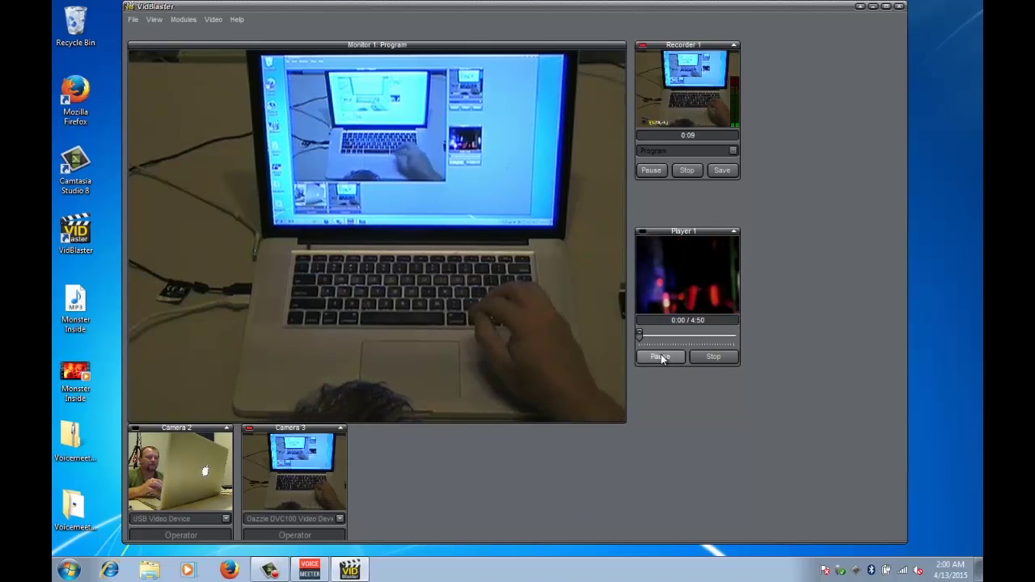